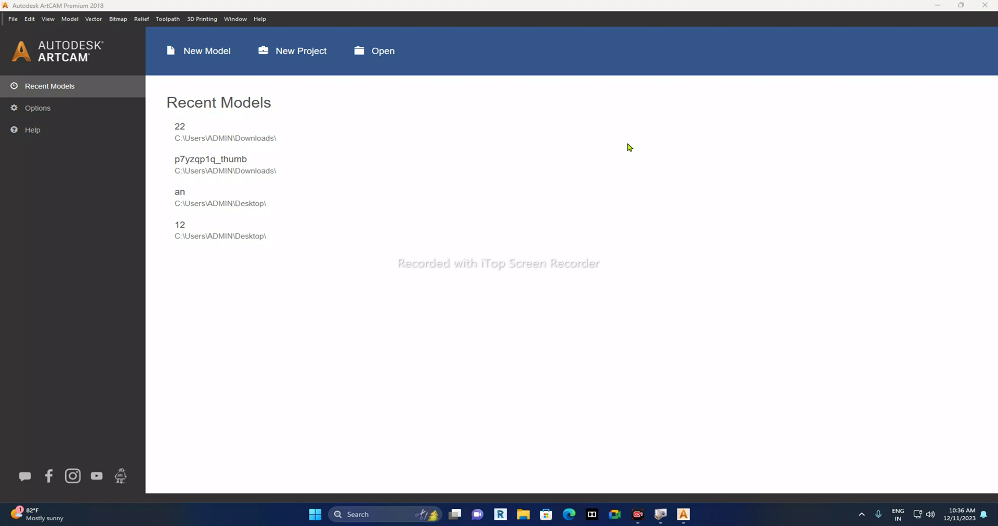
Step: Bring up Autodesk ArtCAM from the desktop and choose the portrait image 7b2e4dcff4bd007760720cb2c1f17548 in Downloads as the file to open
left_click(937, 7)
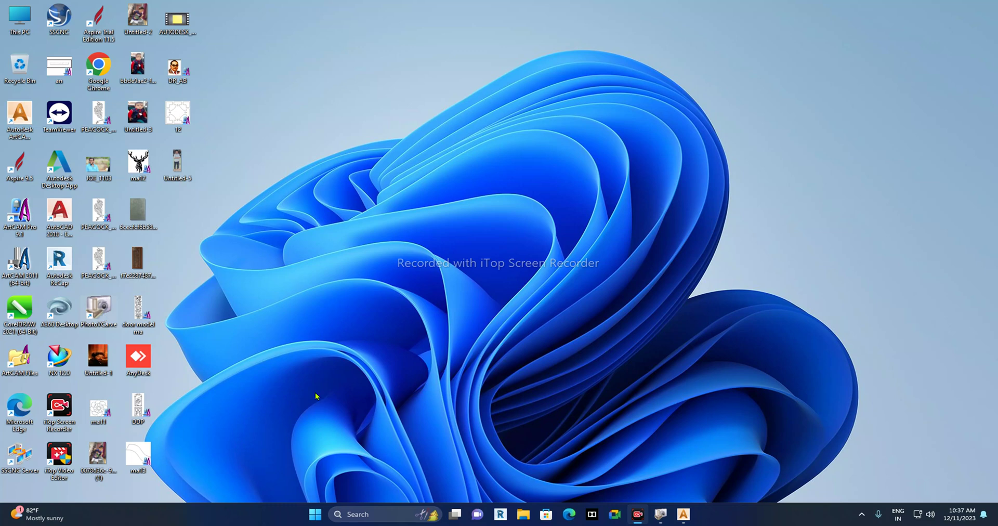
double_click(19, 119)
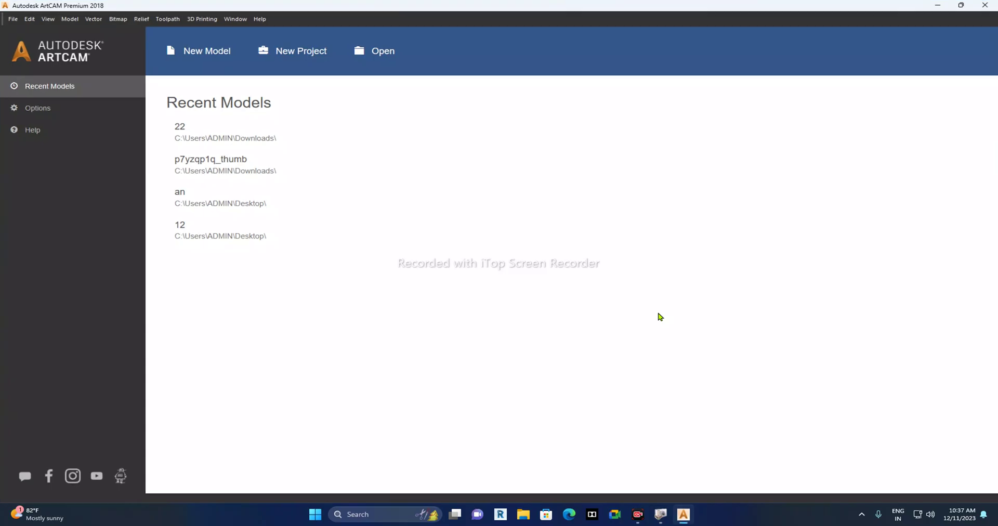
left_click(380, 58)
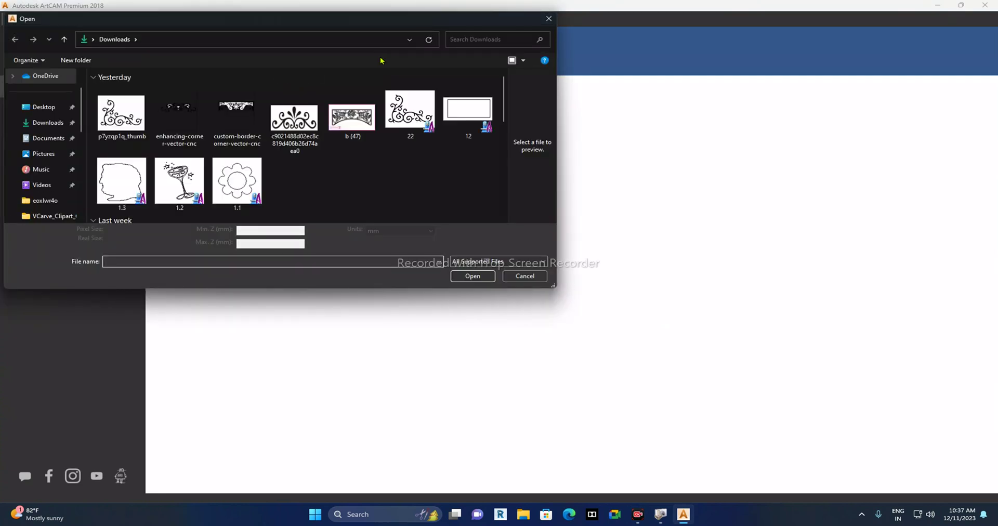
scroll(359, 119, "down", 3)
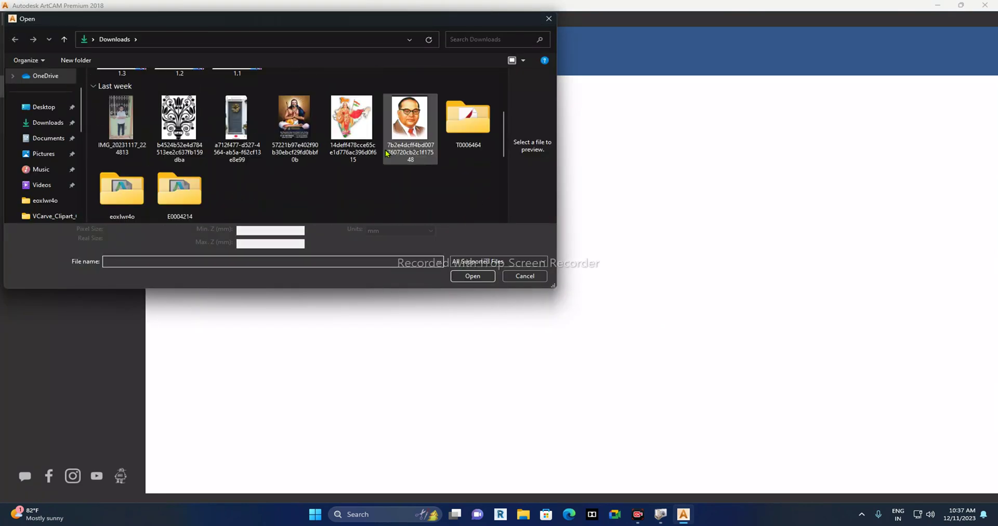
left_click(416, 149)
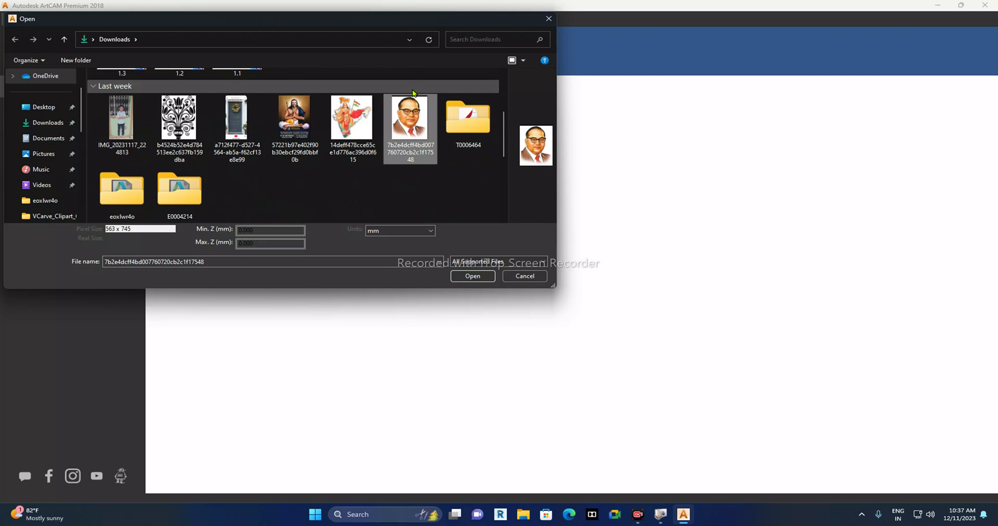
Step: Set the maximum Z height to 1 mm and open the portrait image
left_click(287, 244)
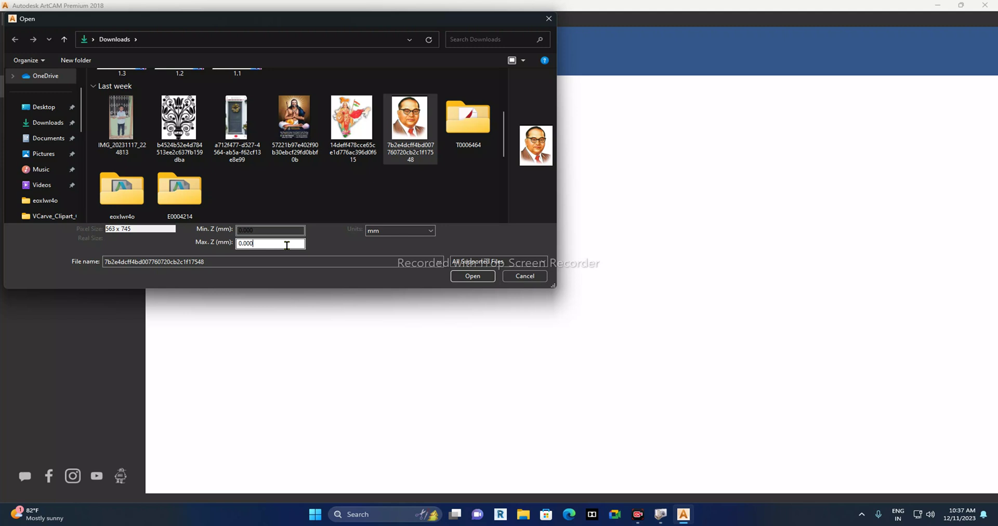
key("BackSpace")
key("BackSpace")
key("BackSpace")
key("BackSpace")
key("BackSpace")
type("0.8")
key("BackSpace")
key("BackSpace")
type("1")
left_click(458, 277)
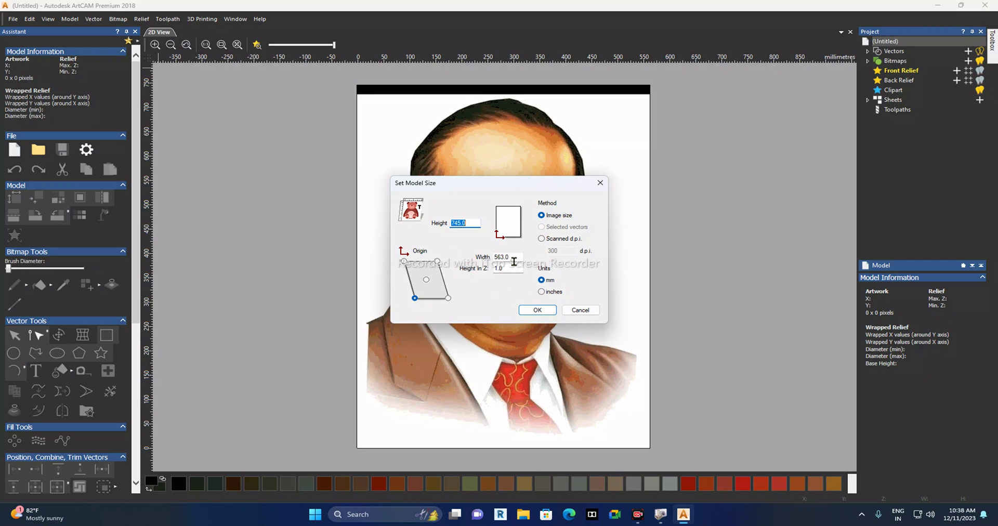
Step: Set the model size to 200 mm high and about 151 mm wide, with the origin at the centre
key("Tab")
type("151")
double_click(466, 223)
type("200")
left_click(427, 280)
left_click(538, 311)
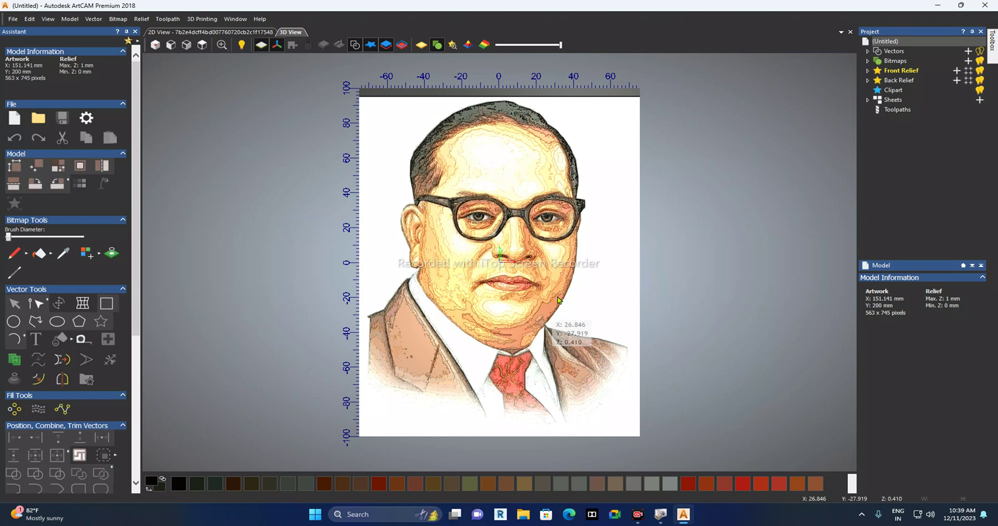
Step: Display the relief as shaded material in an isometric 3D view
left_click(421, 47)
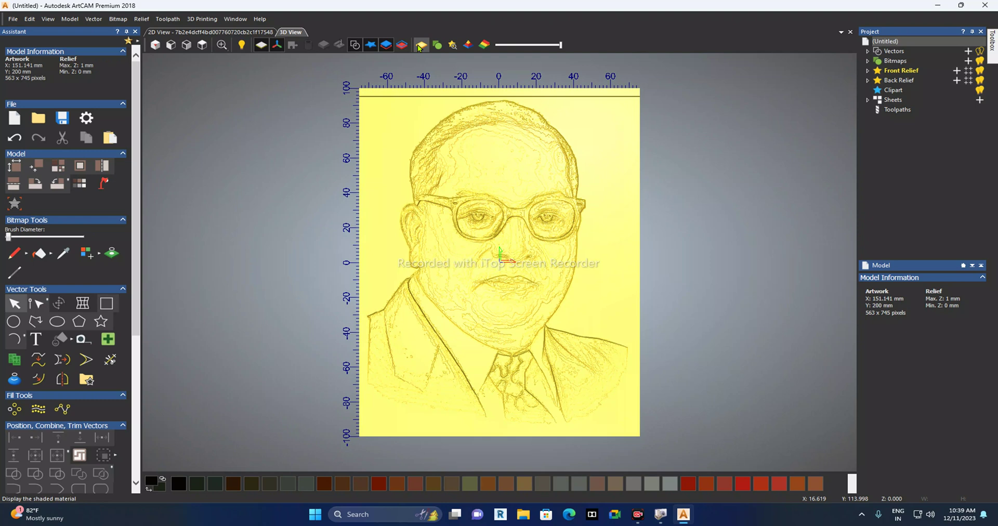
left_click(158, 46)
scroll(416, 219, "up", 2)
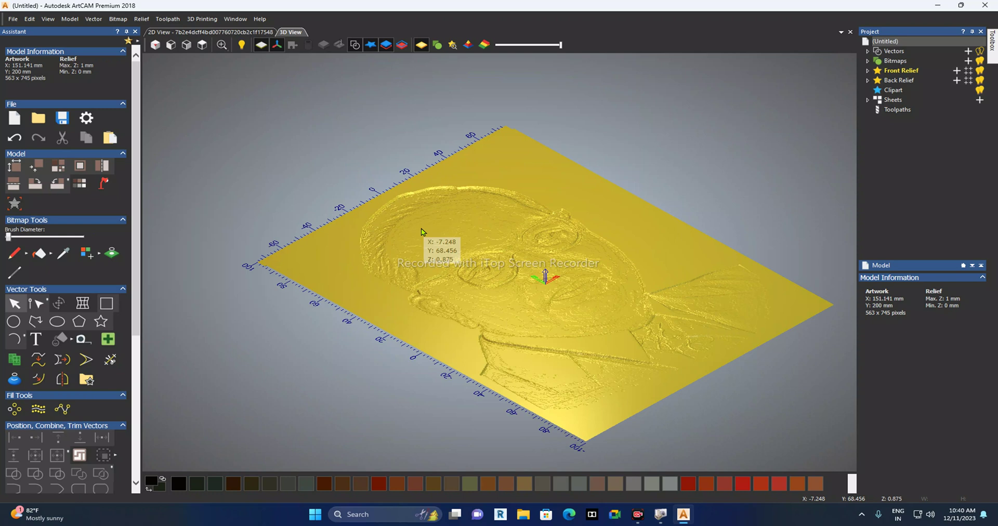
Step: Invert the portrait relief in Z
scroll(60, 361, "down", 5)
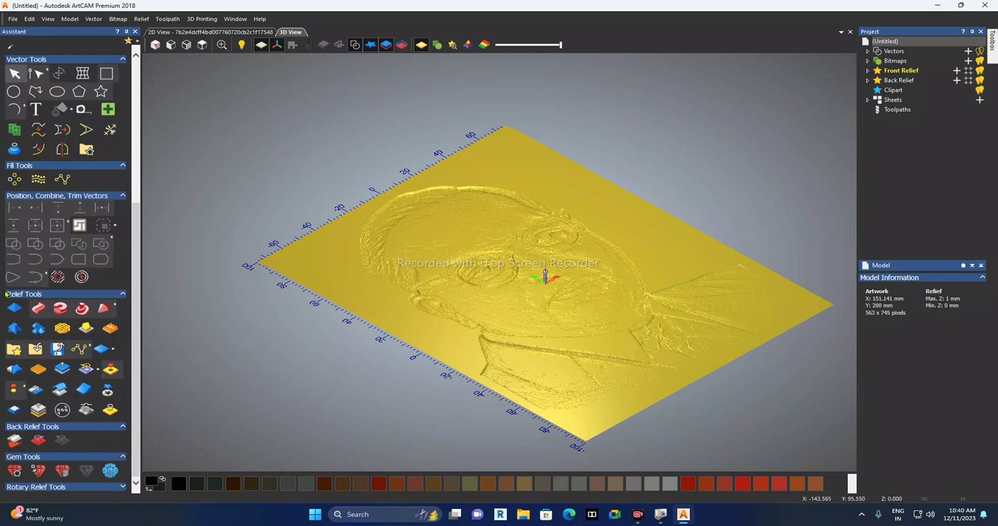
left_click(88, 371)
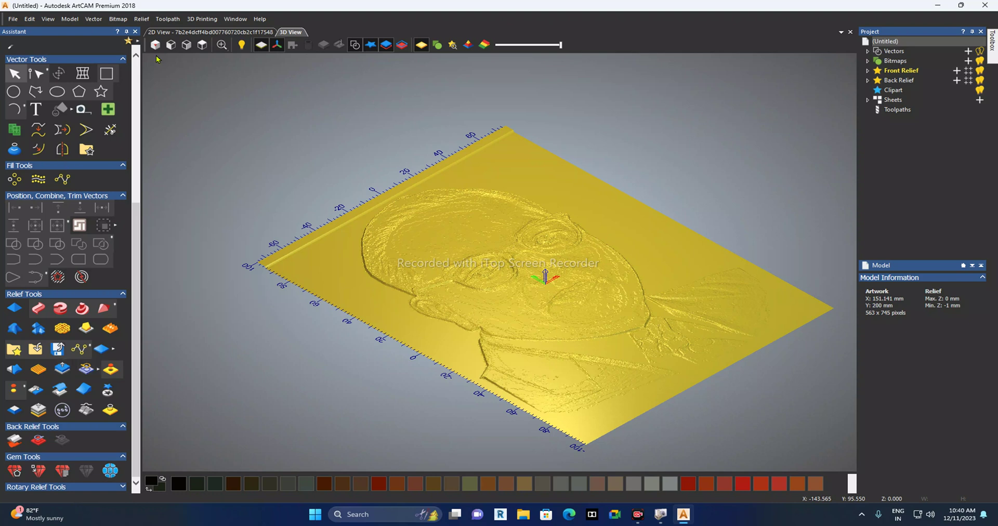
scroll(539, 325, "up", 2)
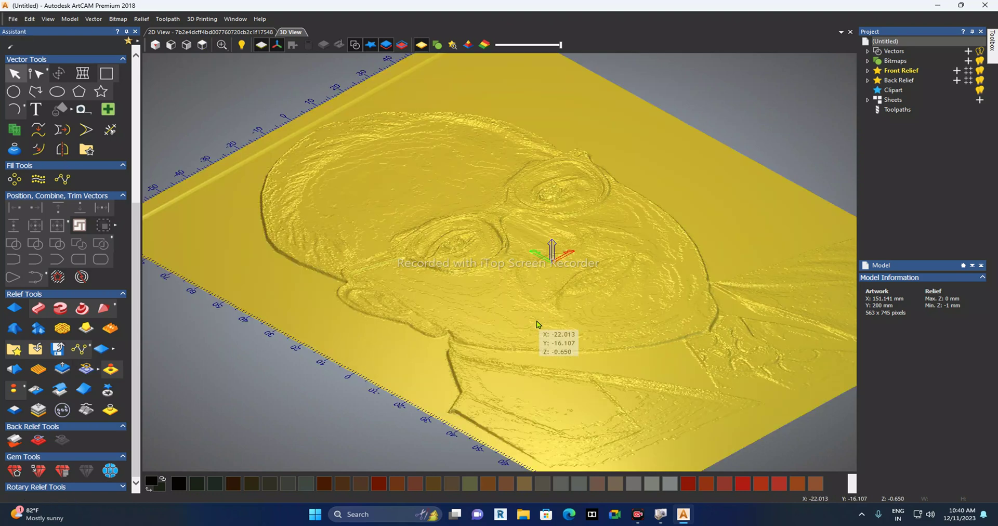
Step: Start Smooth Relief on the whole layer and compare the preview at smoothing strengths between 16% and 100%
left_click(12, 369)
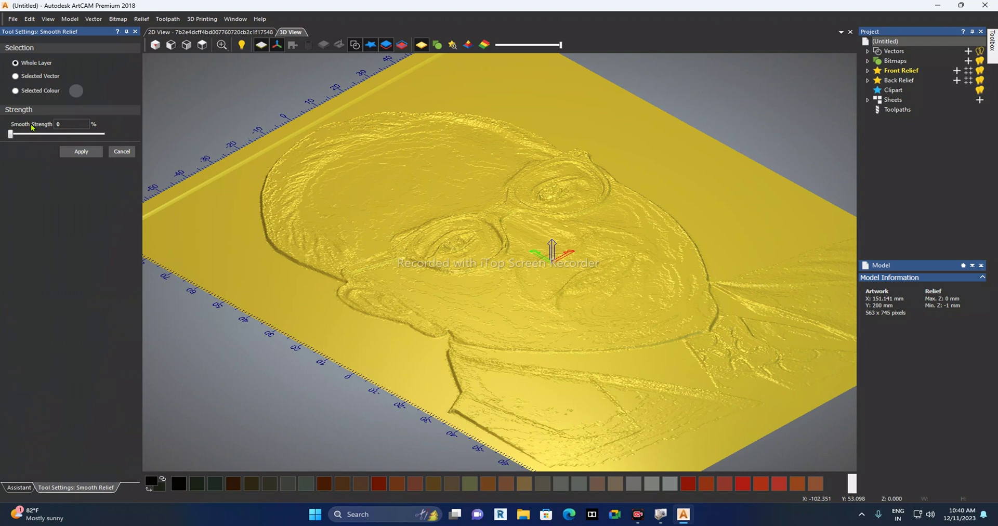
left_click(70, 123)
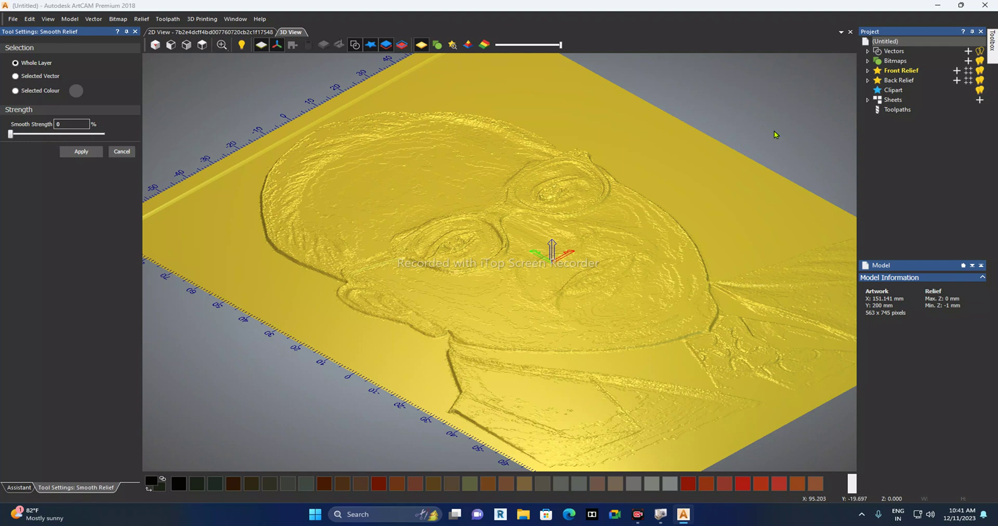
left_click_drag(10, 134, 26, 135)
scroll(713, 338, "up", 3)
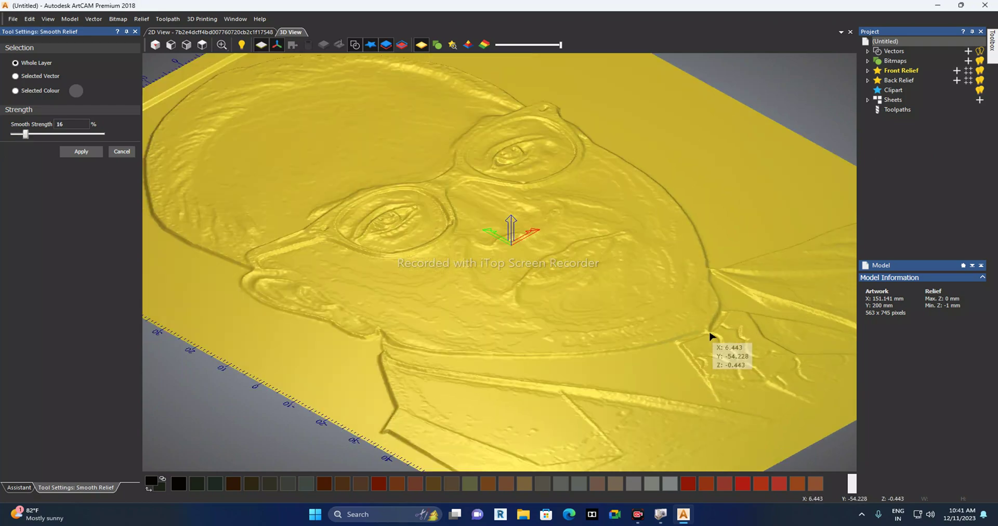
scroll(713, 333, "down", 5)
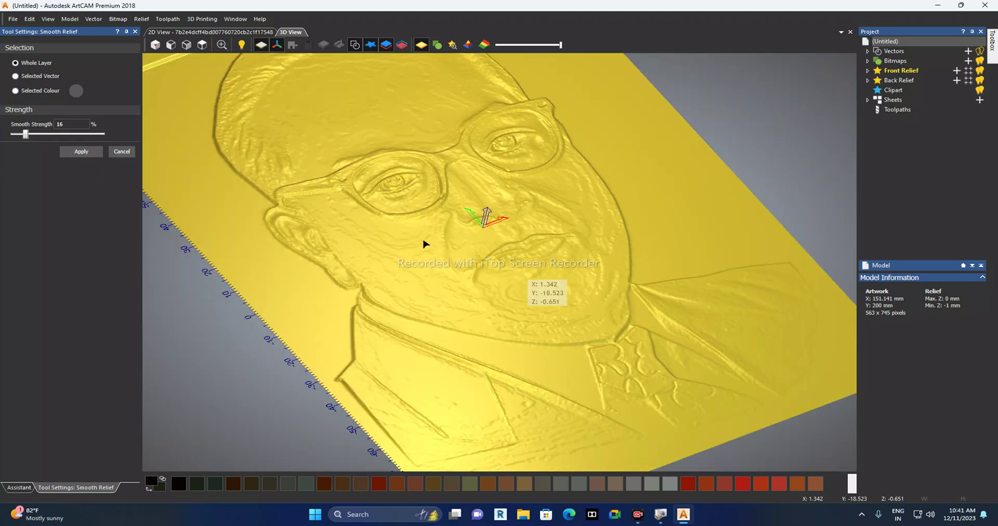
left_click(42, 134)
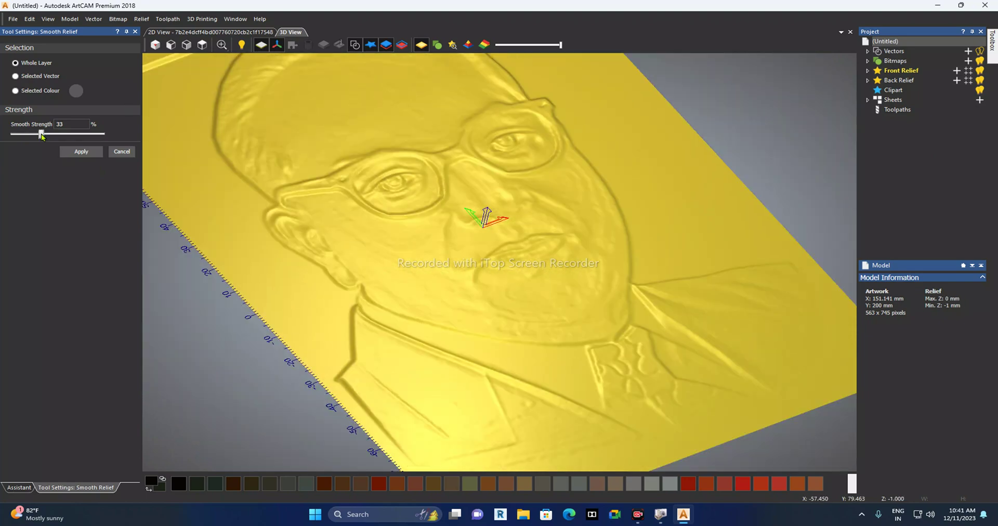
left_click_drag(40, 134, 33, 135)
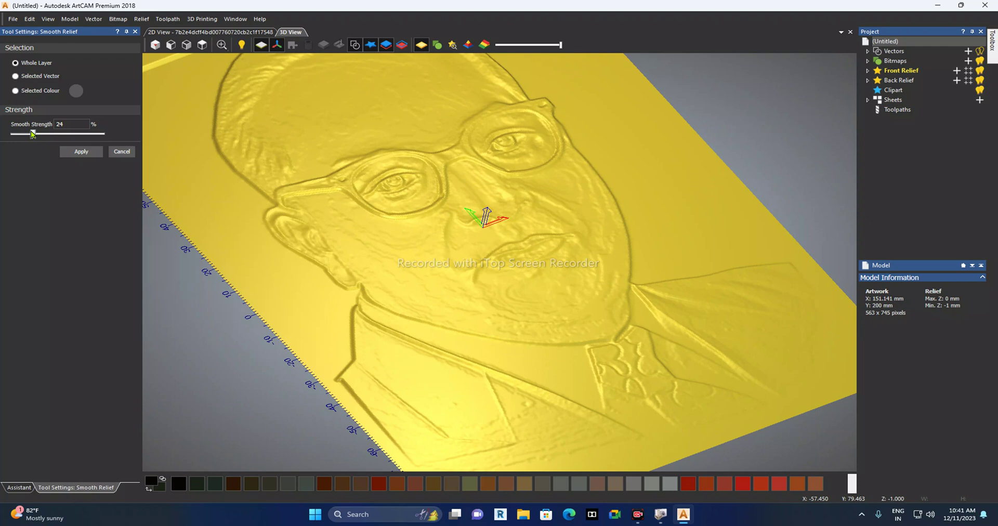
left_click_drag(32, 134, 104, 134)
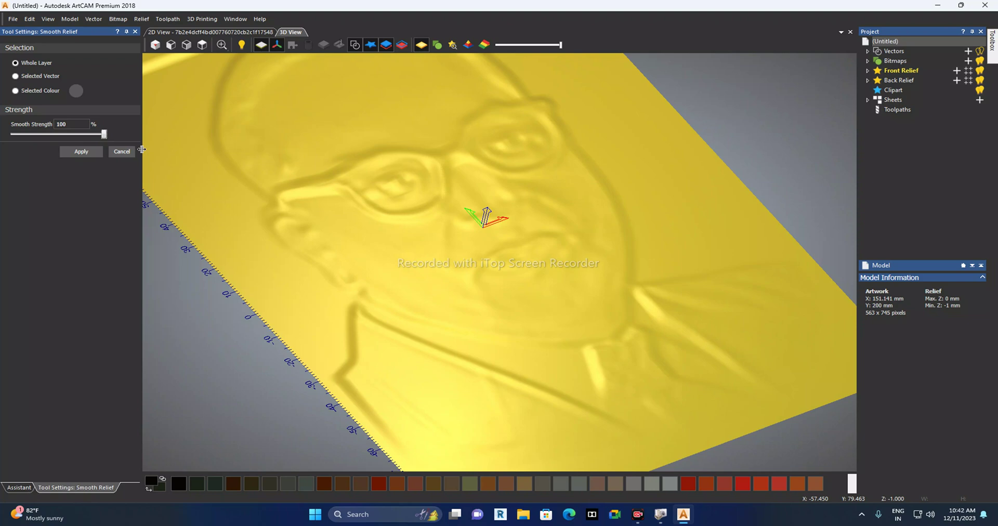
left_click_drag(104, 134, 37, 141)
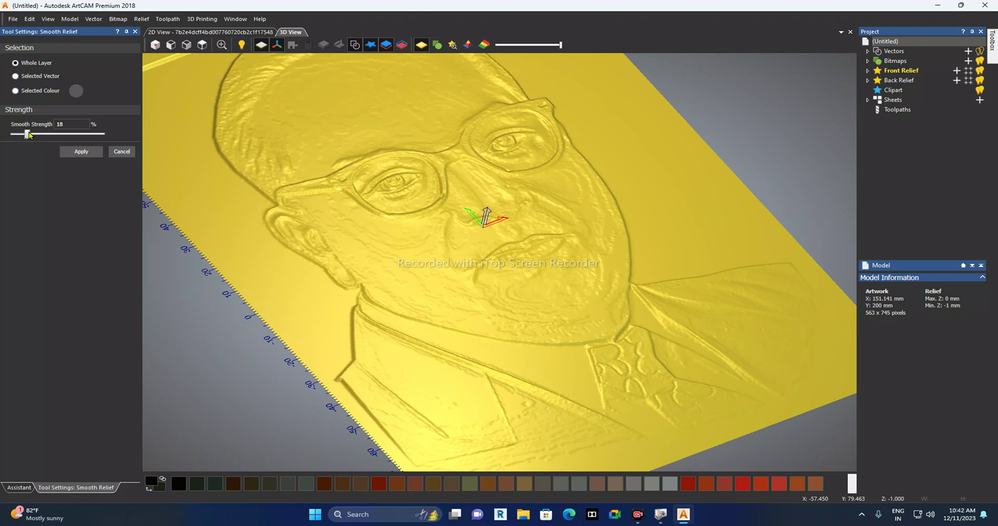
Step: Apply smoothing to the whole relief layer at a strength of 20%
double_click(65, 124)
type("20")
key("Tab")
left_click(82, 152)
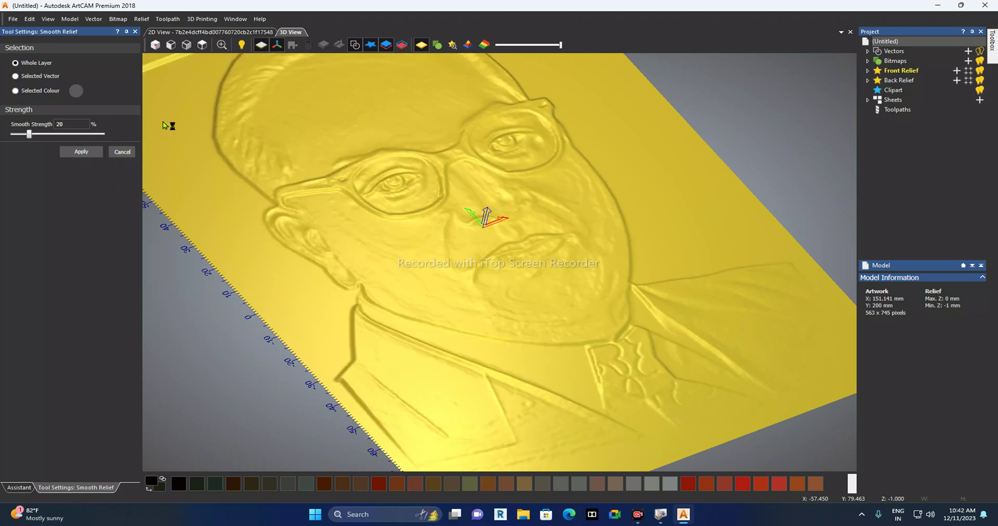
Step: View the relief from above and create a rectangle vector about 142 mm wide and 183 mm high around the portrait
left_click(202, 44)
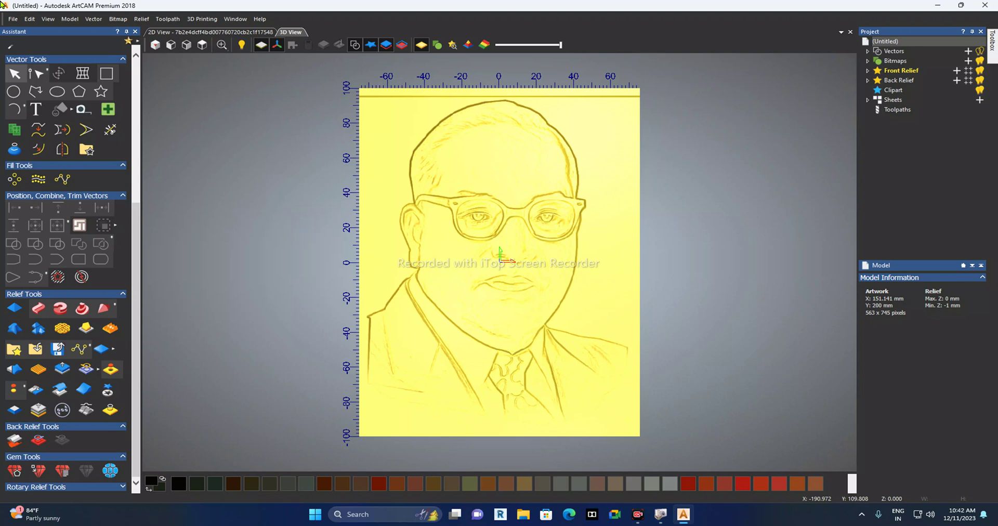
left_click_drag(365, 101, 412, 128)
left_click_drag(469, 166, 635, 431)
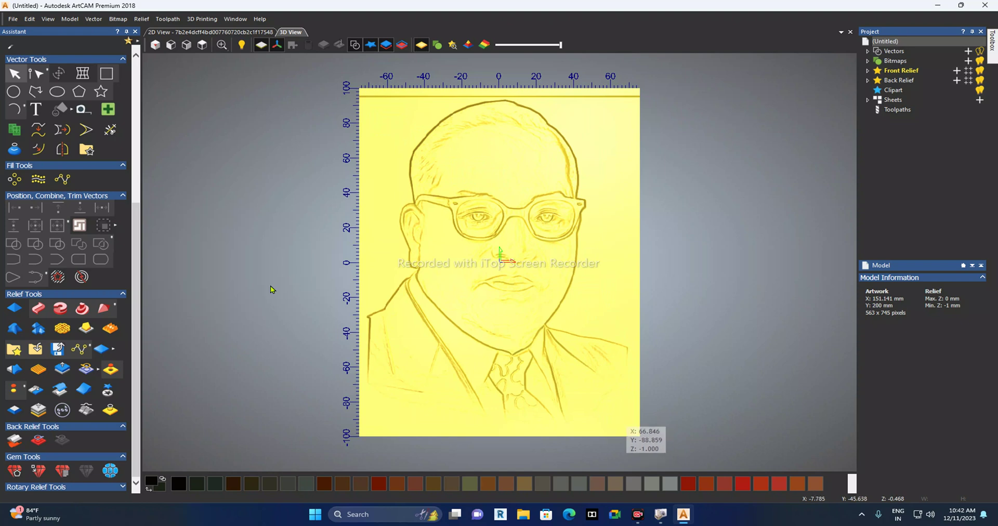
left_click(106, 75)
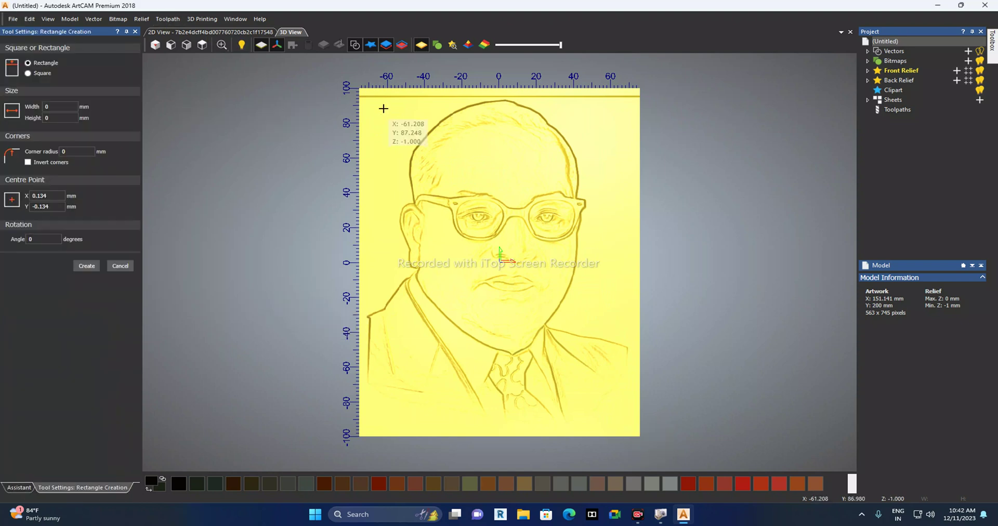
left_click_drag(367, 104, 632, 423)
left_click(96, 267)
left_click(123, 267)
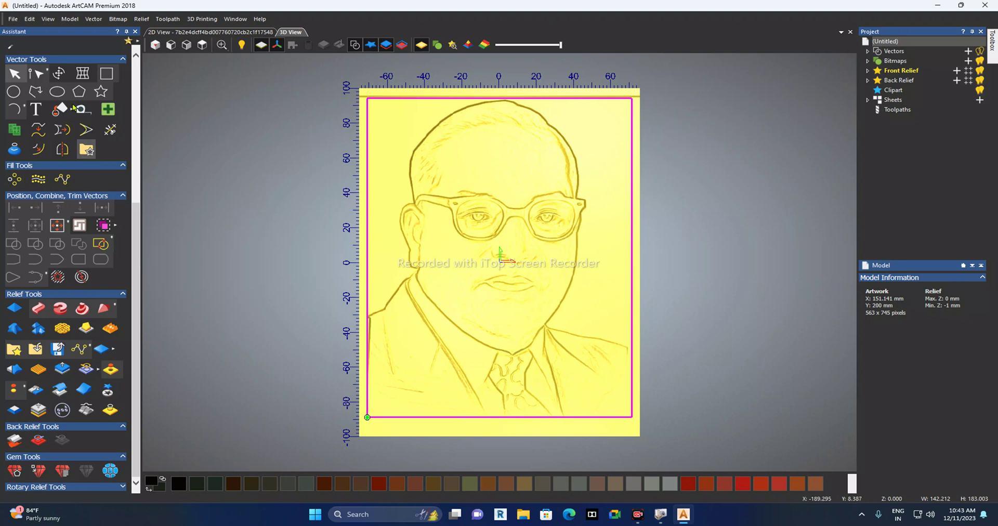
Step: Stretch the rectangle's left edge outward with Transform to a width of about 143.6 mm
left_click(56, 75)
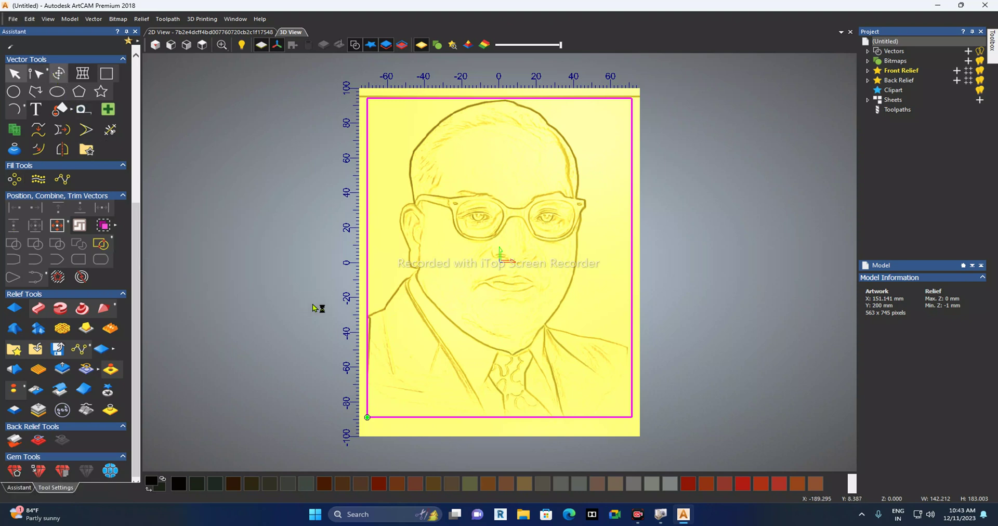
left_click(364, 258)
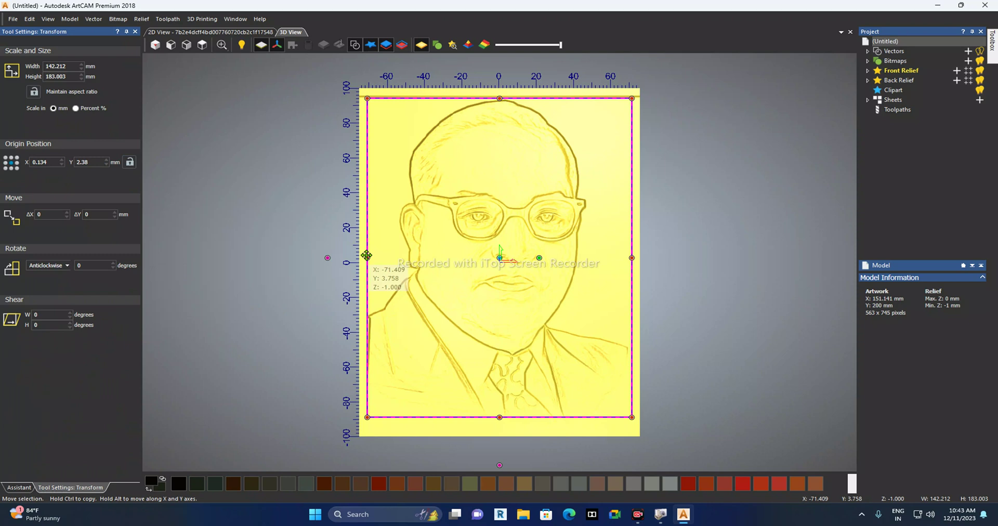
left_click_drag(367, 258, 364, 258)
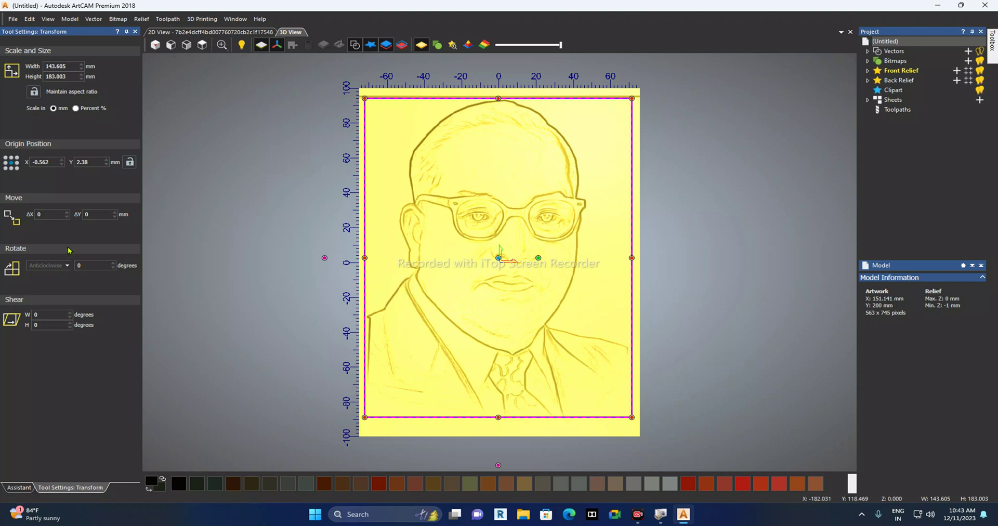
left_click(135, 32)
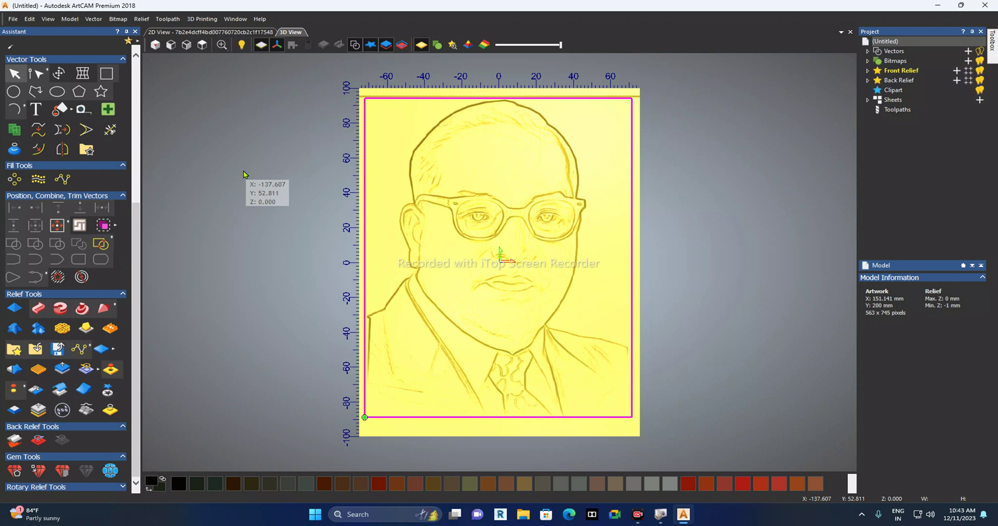
left_click(57, 76)
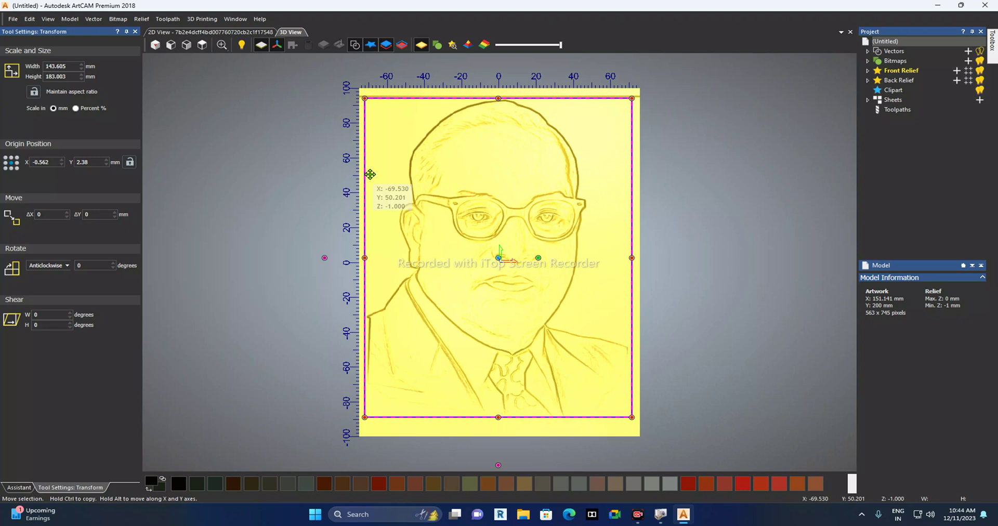
left_click(135, 32)
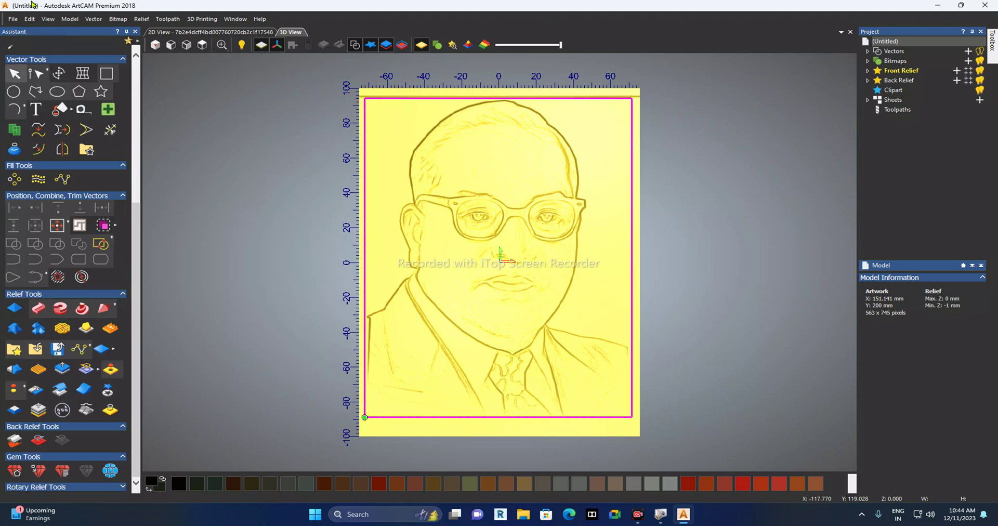
Step: Start a Machine Relief toolpath and set its area to machine to Selected Vectors
left_click(884, 111)
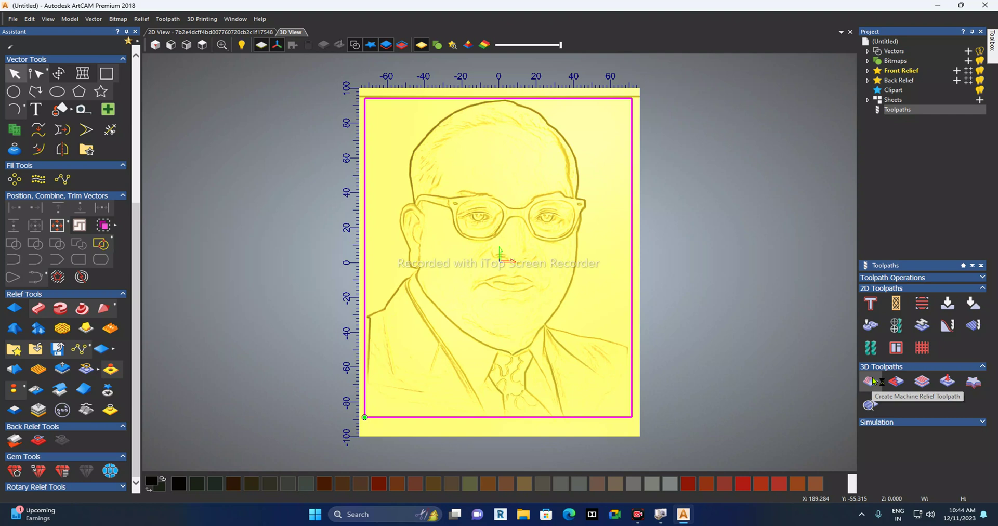
left_click(873, 381)
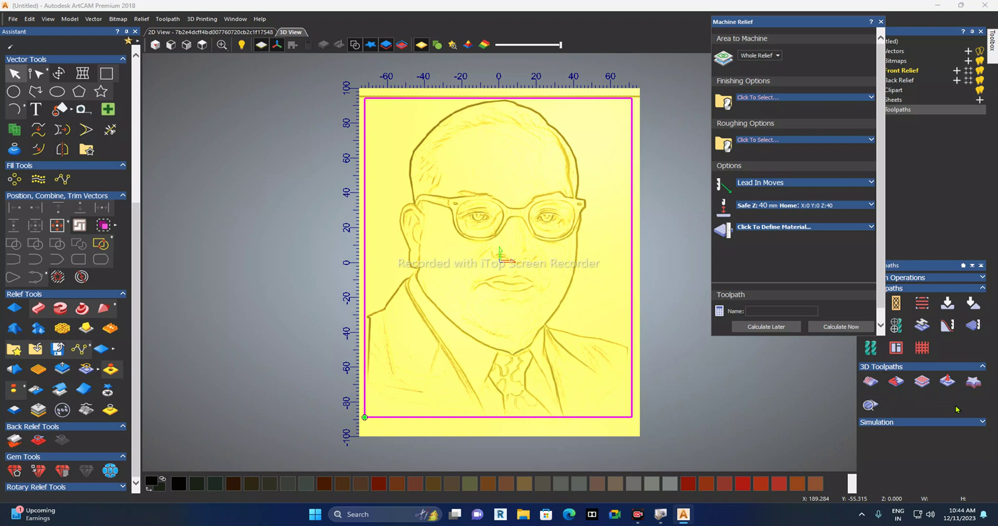
left_click(760, 55)
left_click(760, 96)
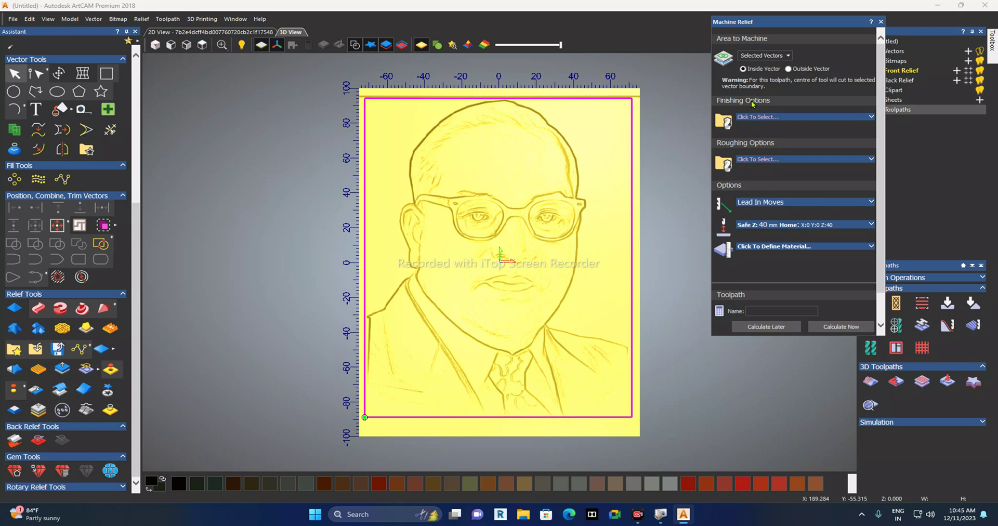
Step: Pick the V-Bit 32 mm 90 degree from the wood or plastic V-Carving tools for the finishing pass
left_click(763, 117)
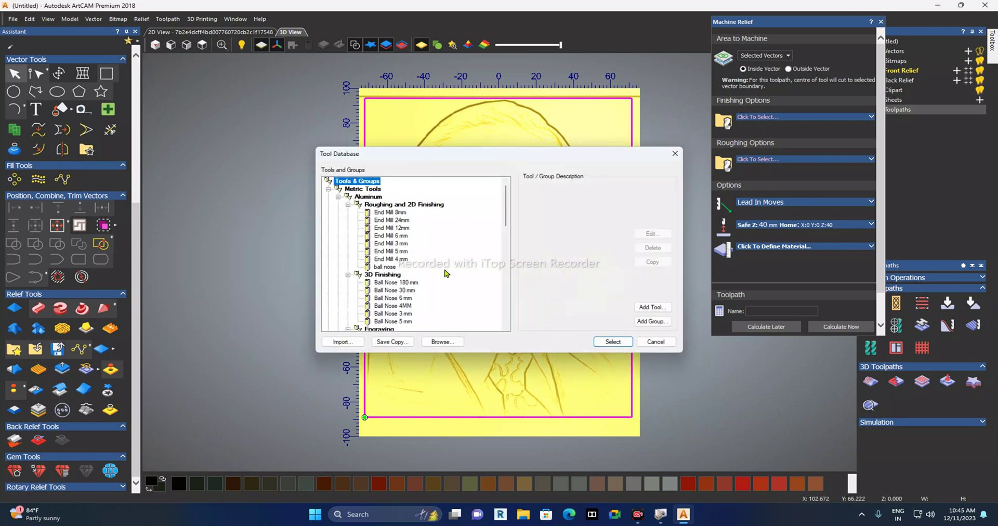
scroll(443, 270, "down", 4)
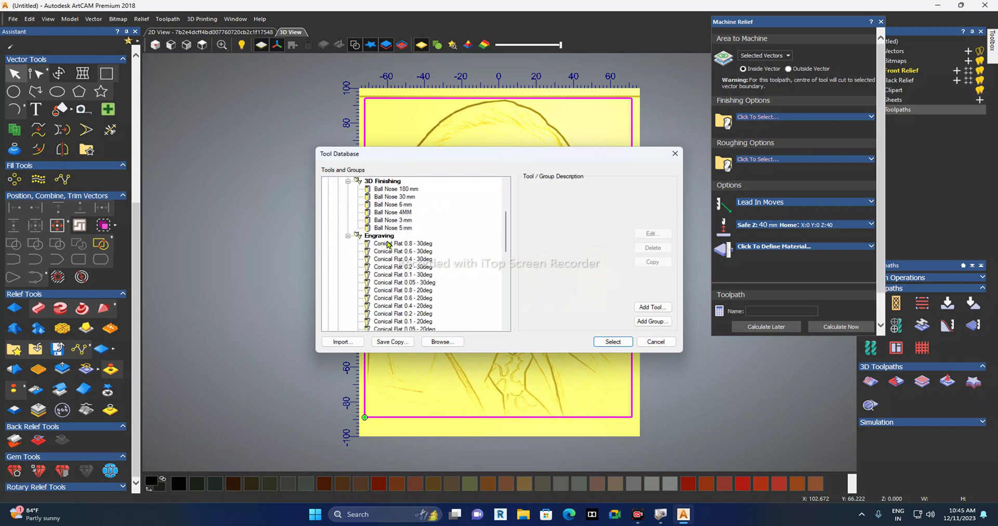
scroll(384, 245, "down", 1)
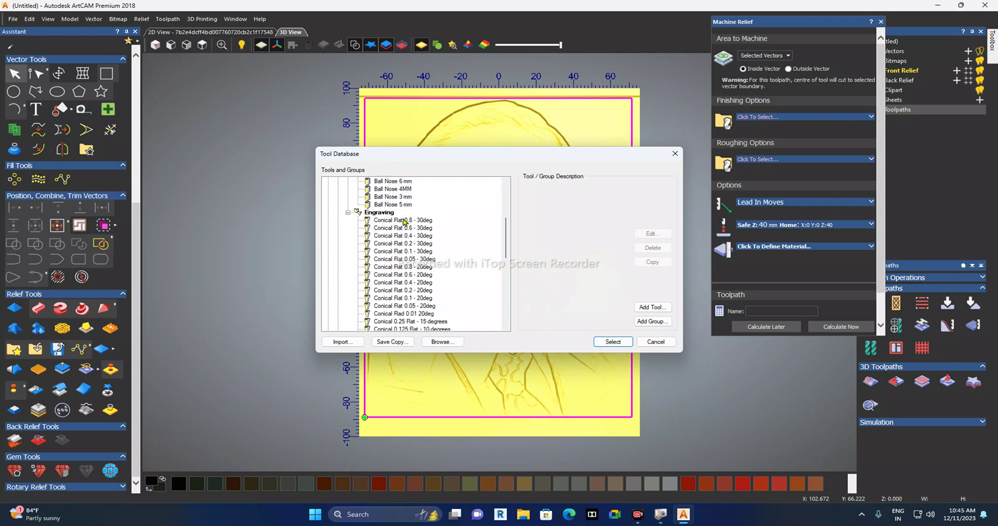
left_click(405, 221)
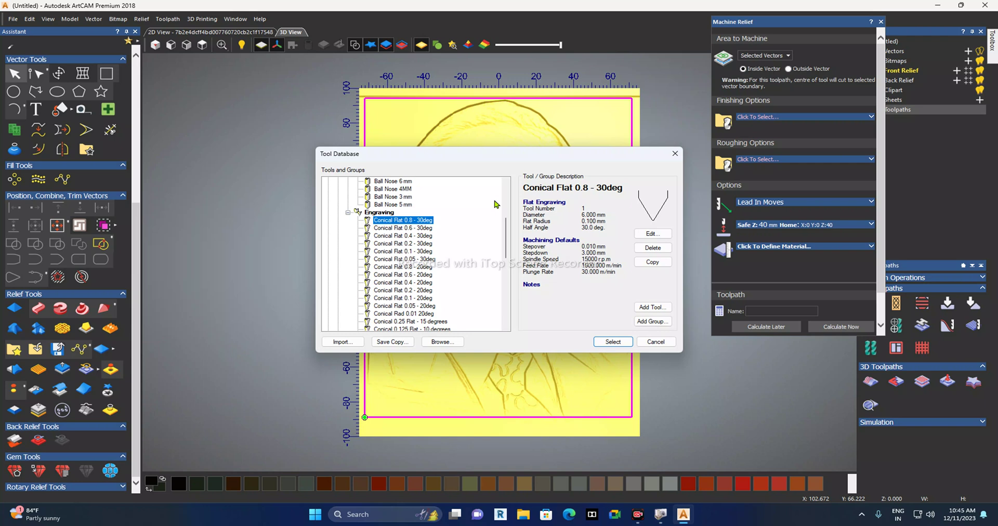
scroll(418, 243, "down", 3)
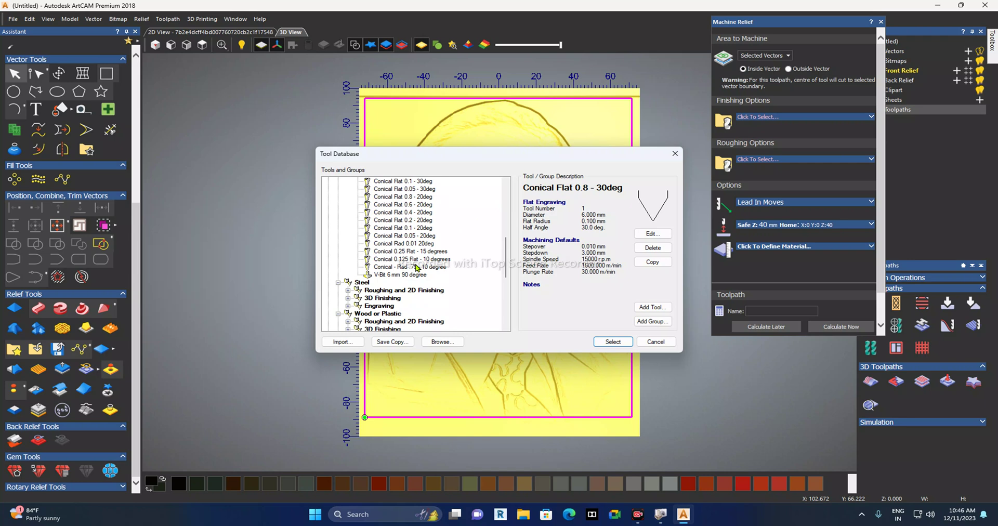
scroll(410, 291, "down", 1)
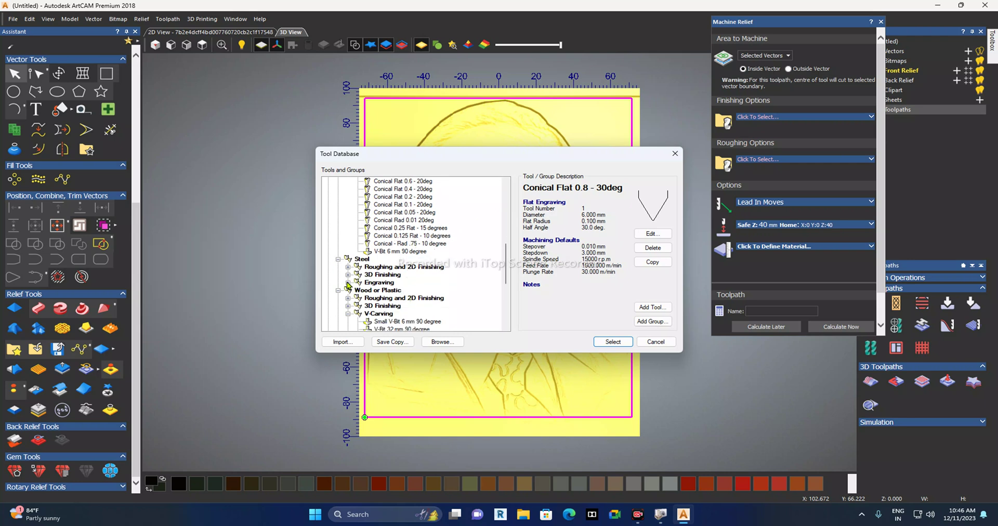
scroll(357, 287, "down", 3)
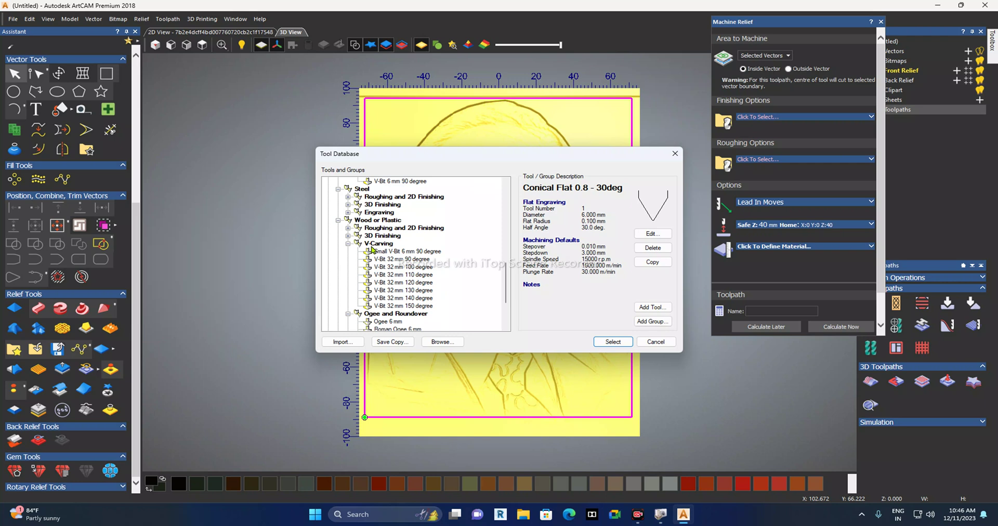
left_click(413, 259)
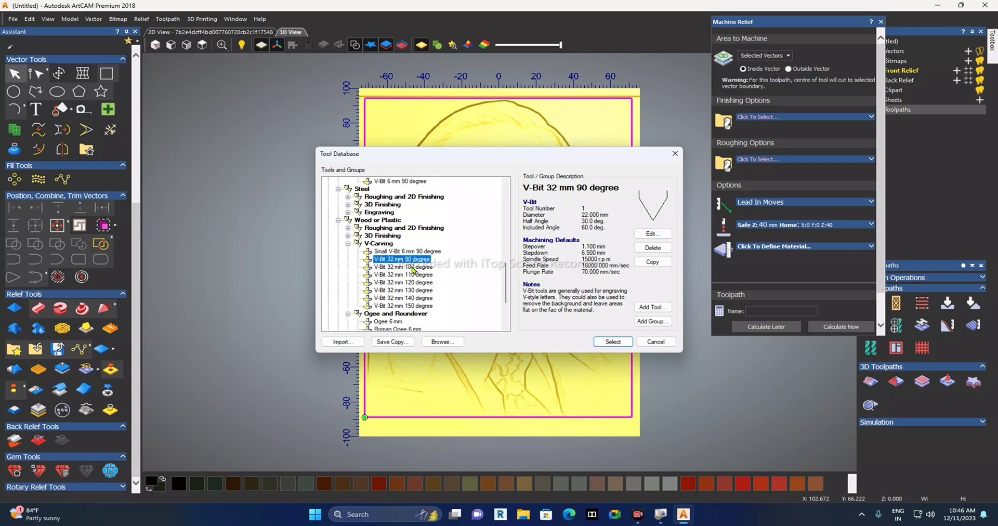
Step: Edit the selected V-bit's parameters and set its stepdown to 6 mm
left_click(654, 235)
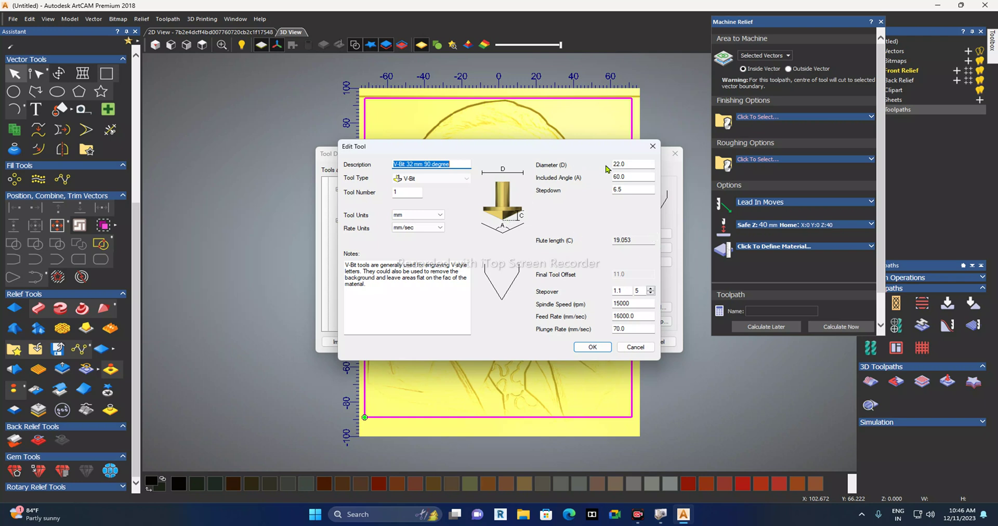
double_click(626, 164)
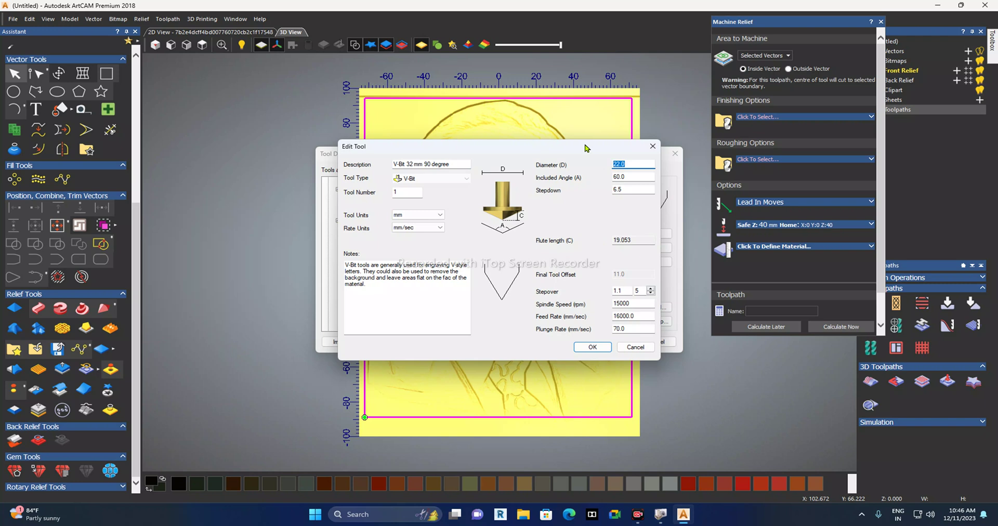
key("Tab")
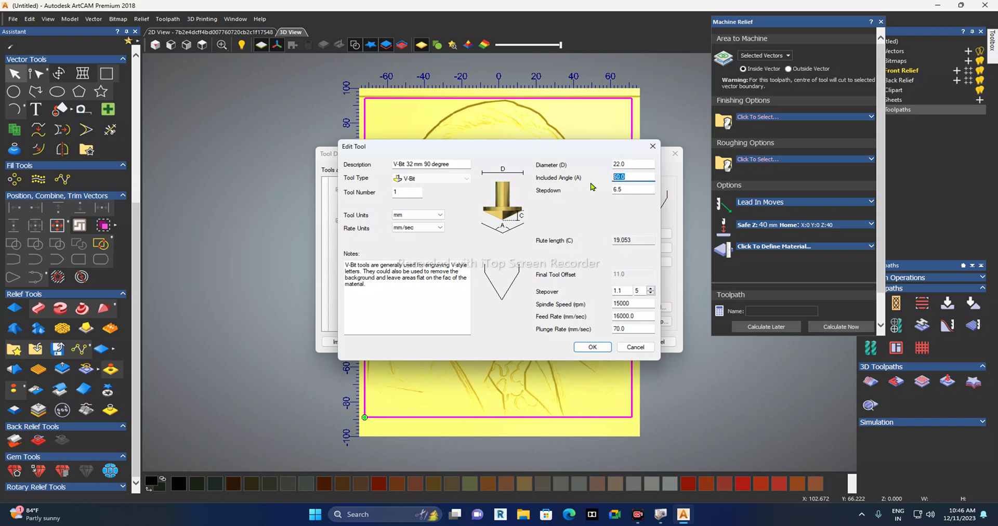
key("Tab")
type("6")
Step: Set the V-bit's stepover to 5 percent, accept the tool settings and assign it as the finishing tool
double_click(638, 290)
key("BackSpace")
type("4")
key("BackSpace")
type("5")
left_click_drag(638, 316, 592, 315)
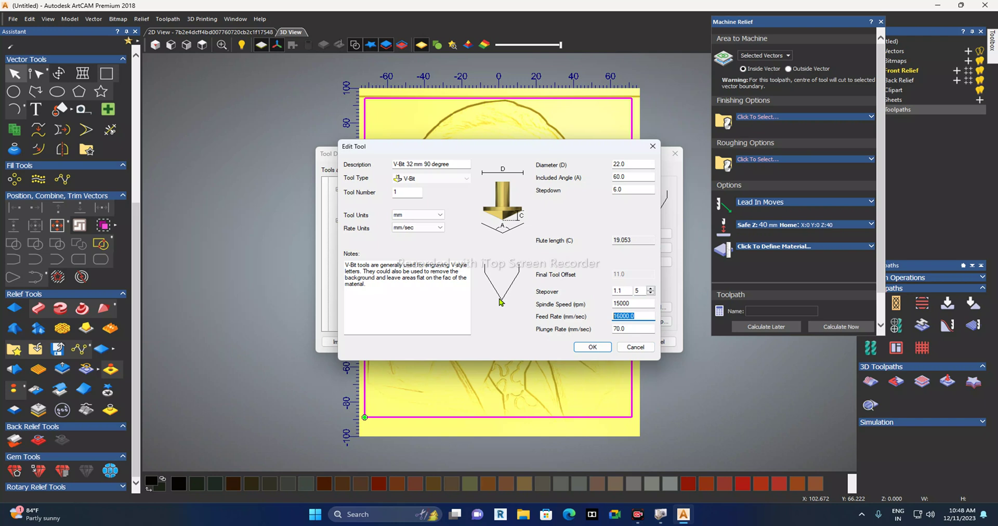
left_click(594, 348)
left_click(605, 347)
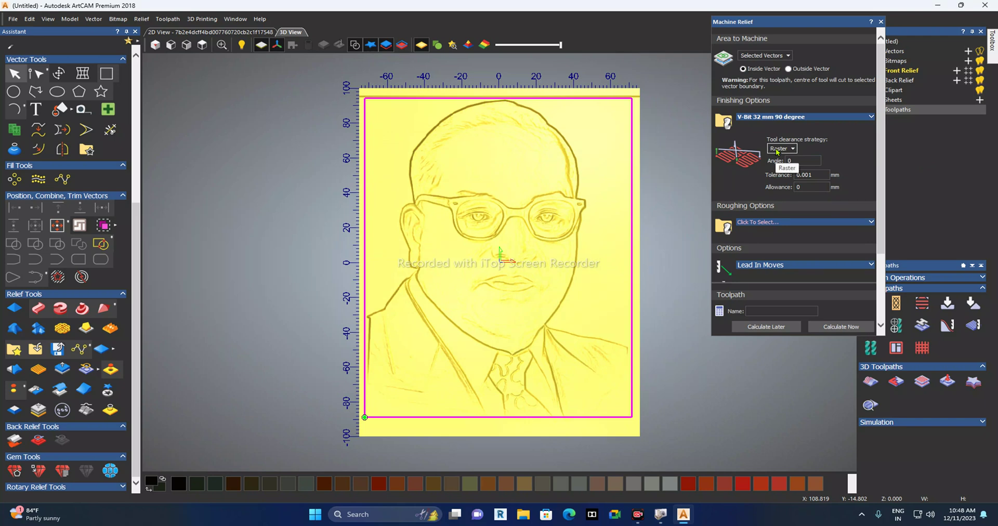
Step: Set the raster clearance angle of the finishing pass to 45
left_click(795, 161)
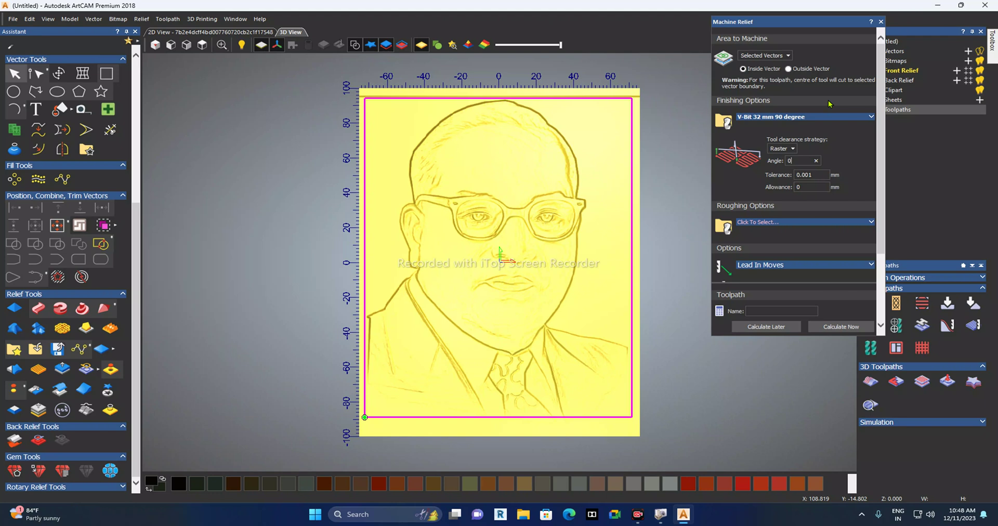
double_click(790, 161)
key("BackSpace")
type("45")
Step: Define the material thickness as 18 mm and calculate the Machine Relief toolpath
scroll(761, 225, "down", 3)
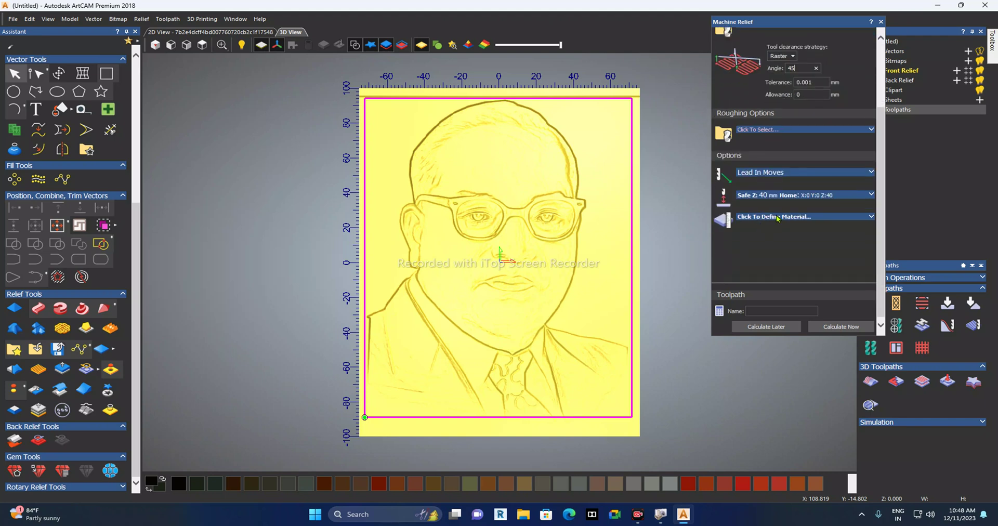
left_click(778, 219)
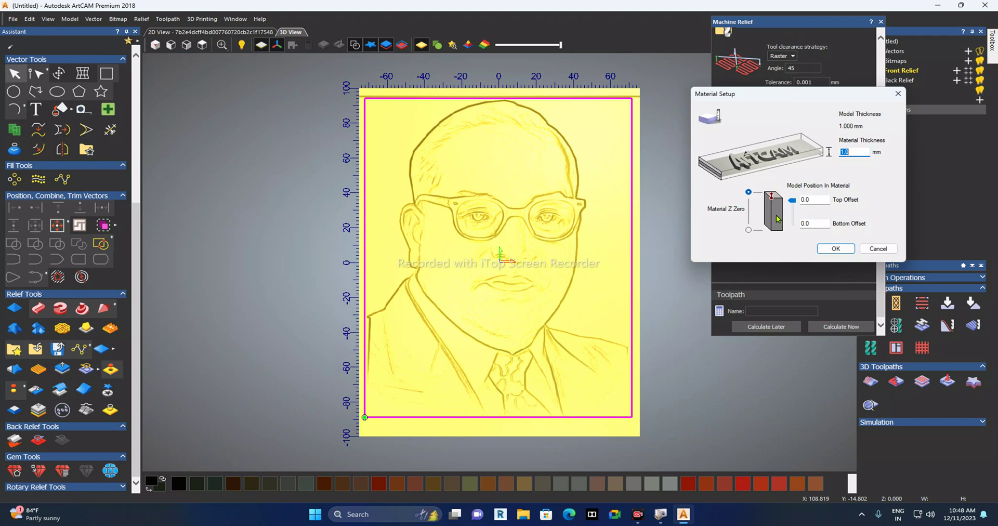
type("18")
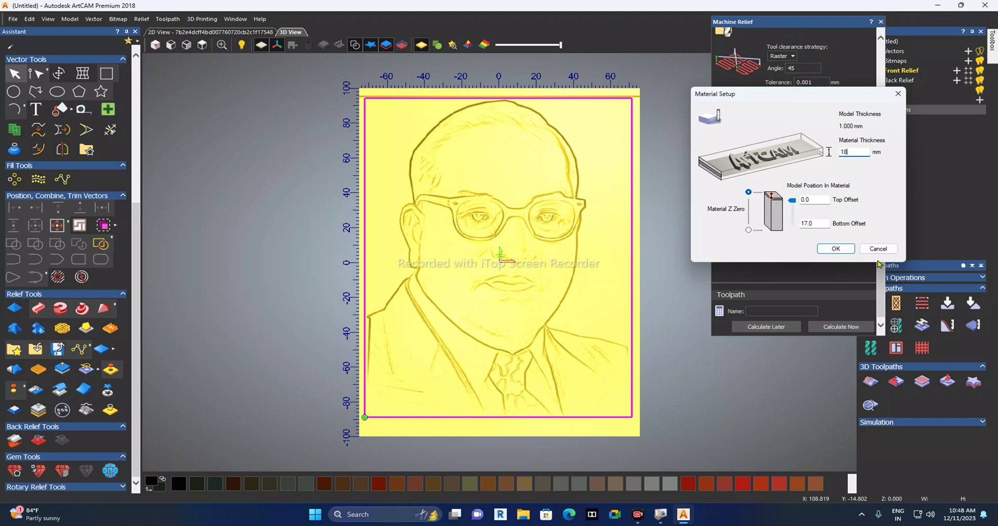
left_click(836, 249)
left_click(841, 329)
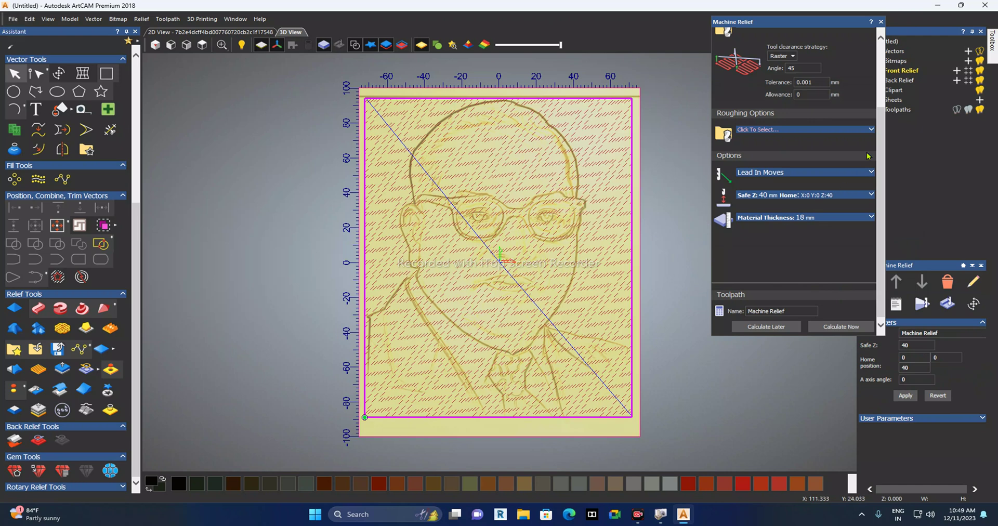
left_click(882, 22)
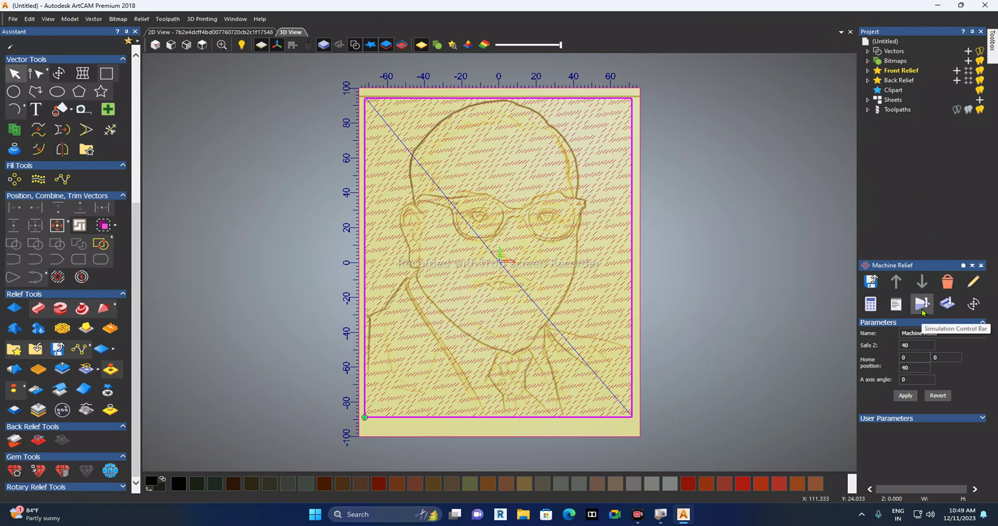
Step: Start a controlled toolpath simulation of the whole model at Fast resolution and play it at accelerated speed
left_click(922, 304)
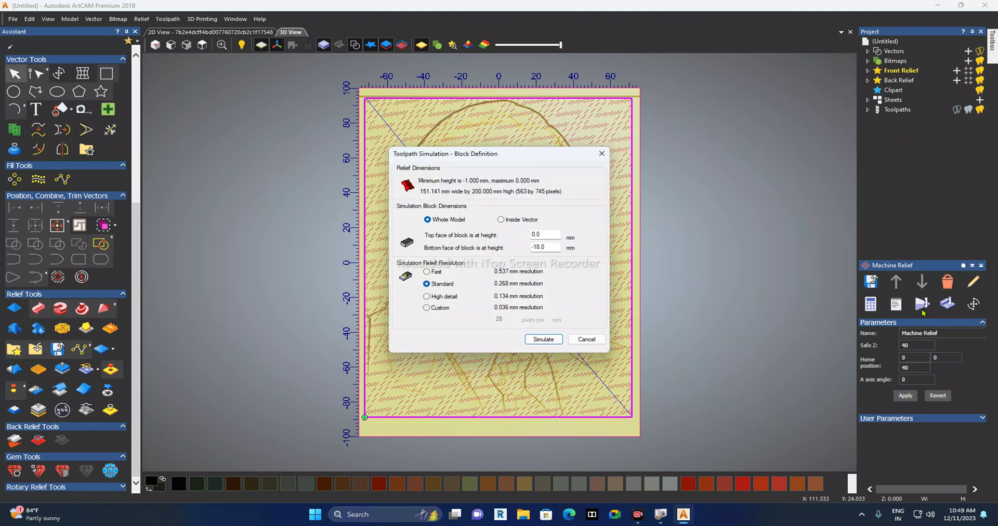
left_click(427, 272)
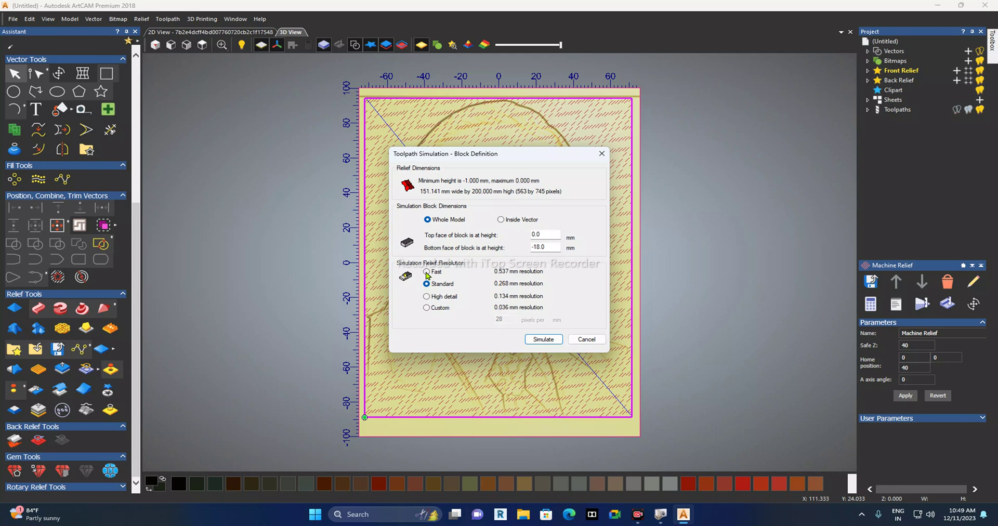
left_click(544, 340)
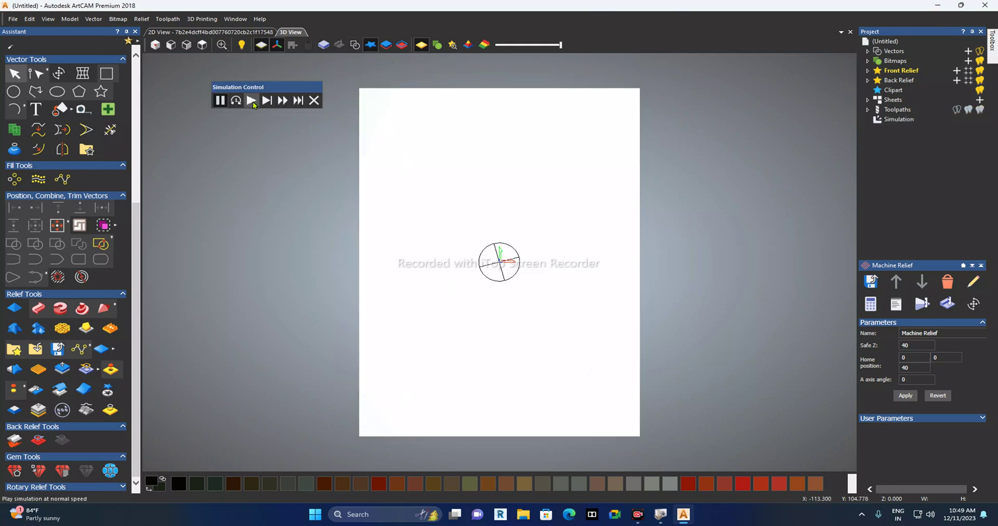
left_click(282, 100)
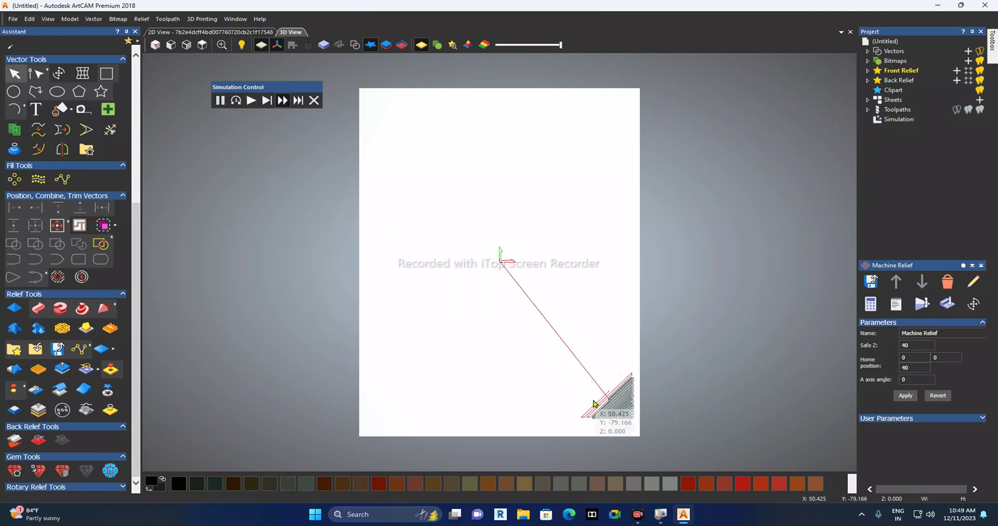
Step: Examine the cutting progress in the lower corner of the block and end the controlled simulation
scroll(555, 367, "down", 2)
scroll(556, 367, "up", 2)
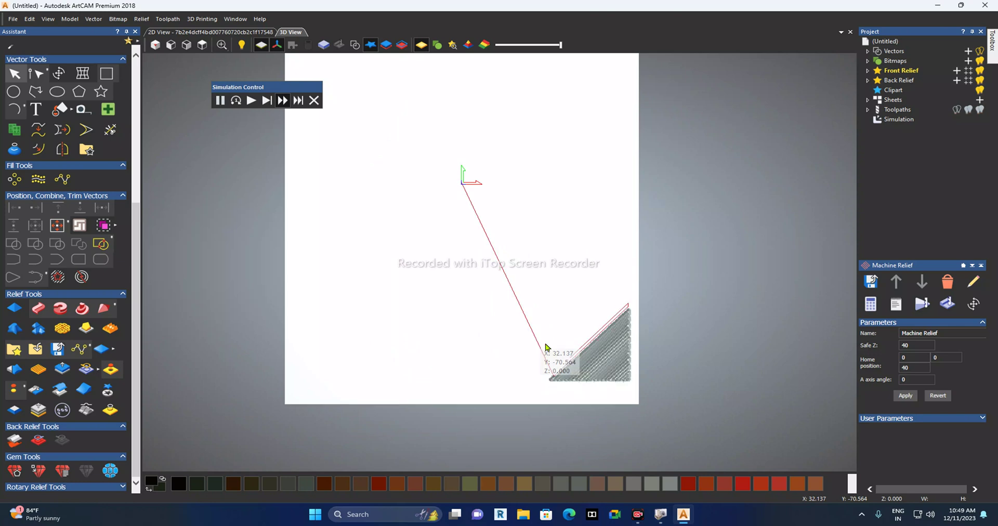
scroll(587, 356, "down", 1)
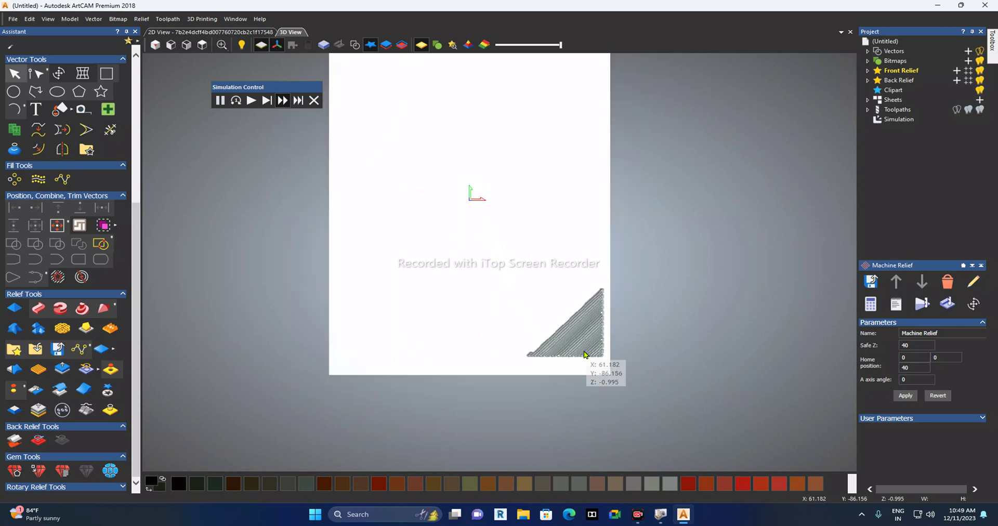
scroll(577, 350, "down", 2)
scroll(551, 330, "up", 2)
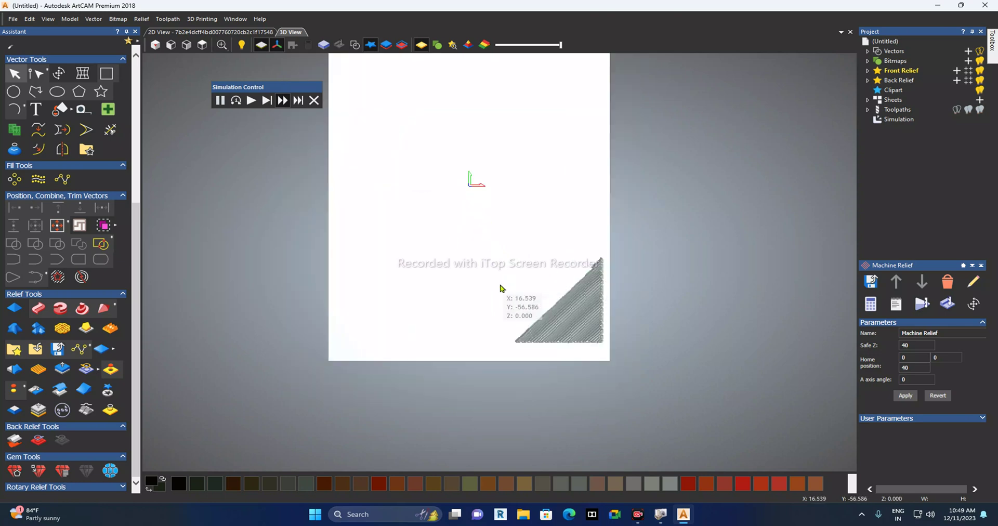
scroll(518, 340, "up", 2)
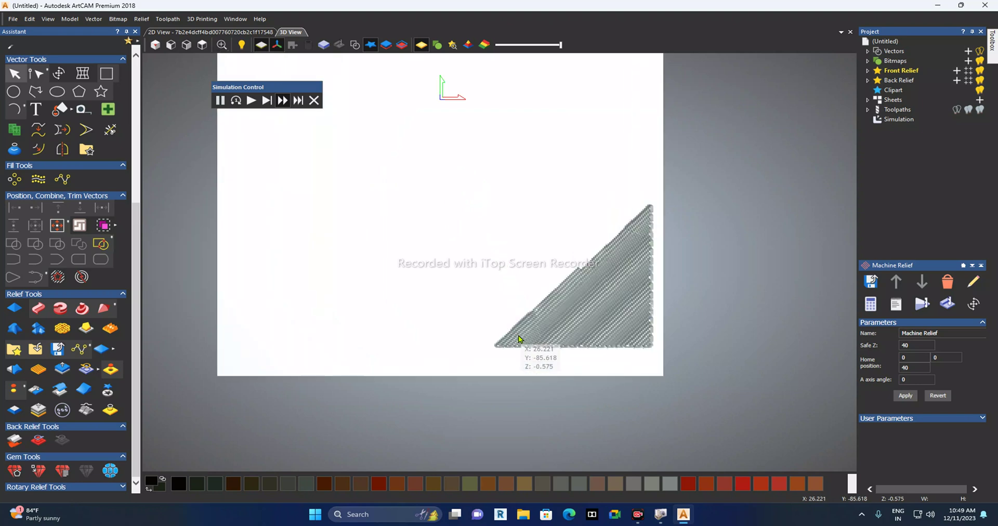
left_click(314, 102)
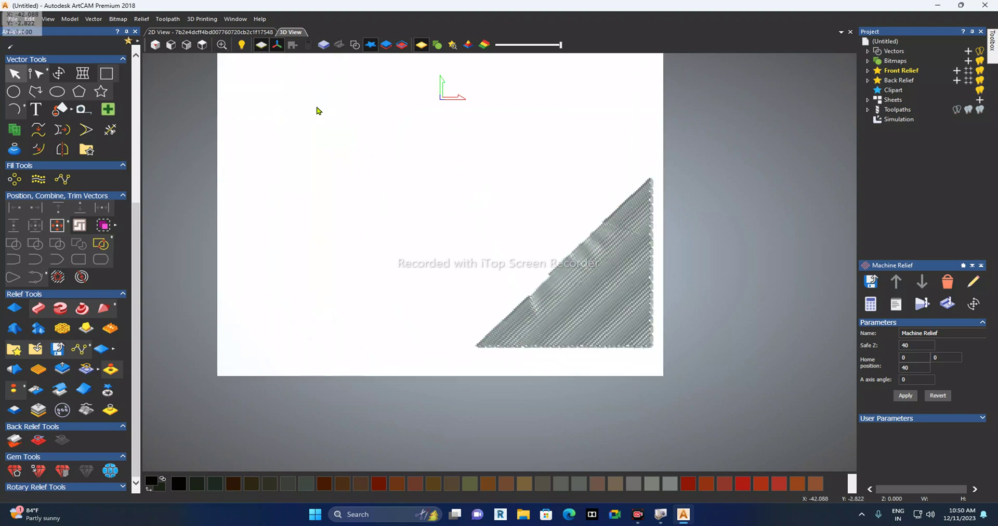
Step: Simulate the complete Machine Relief toolpath in one go and inspect the carved portrait
left_click(947, 305)
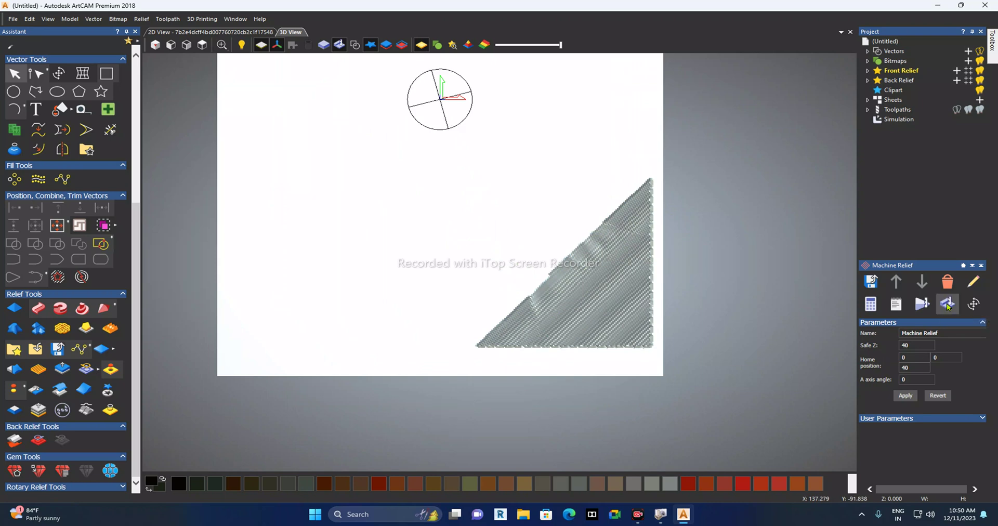
scroll(564, 282, "down", 3)
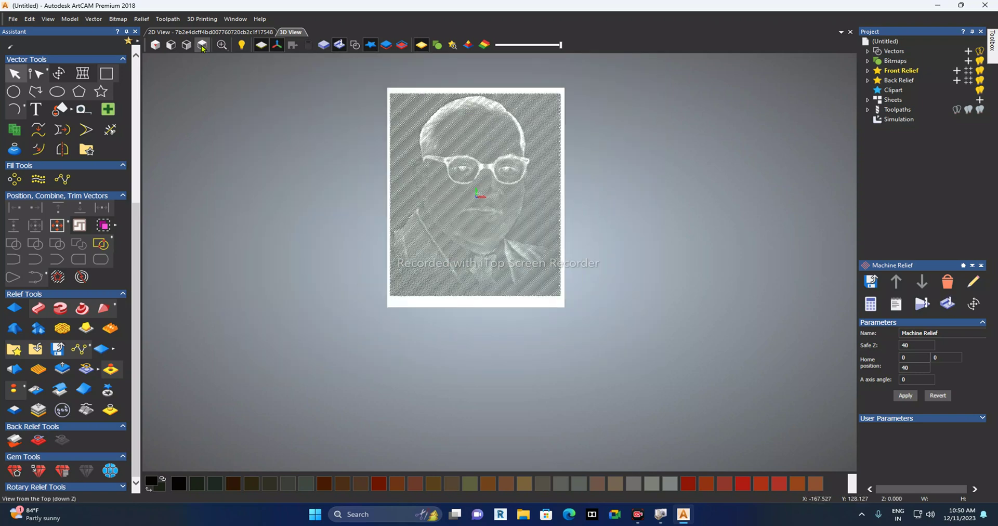
scroll(504, 162, "up", 2)
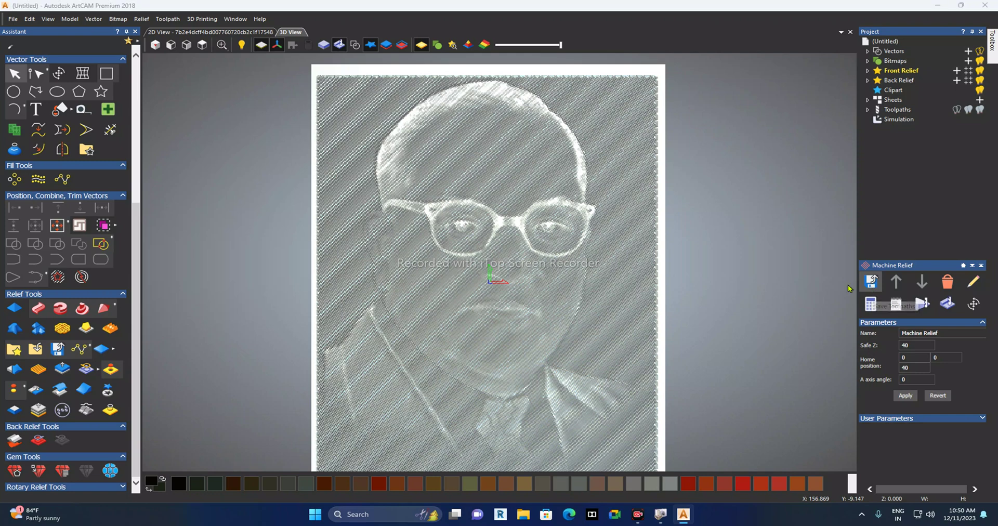
Step: Save the Machine Relief toolpath to USB Drive (F:) as DR_A1 in G-Code (mm) (*.tap) format
left_click(871, 281)
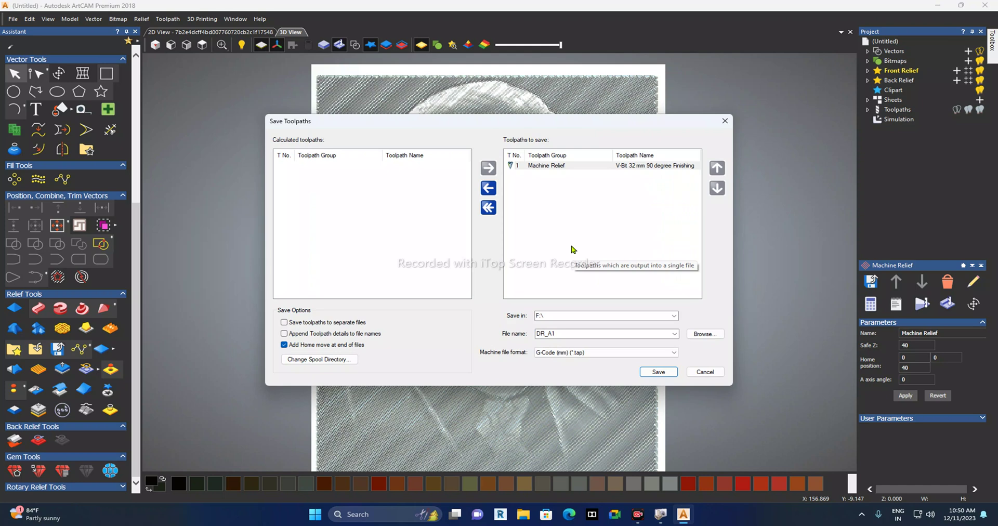
left_click(598, 170)
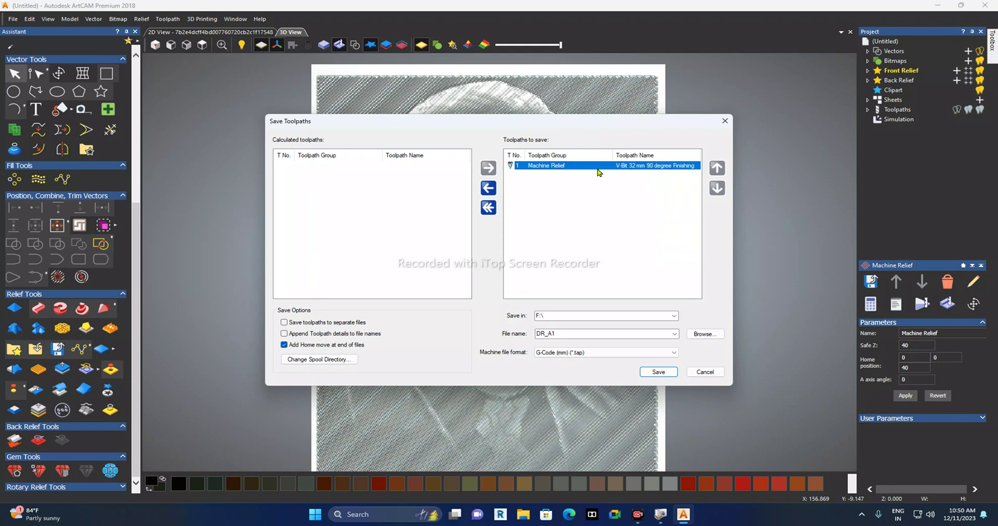
left_click(709, 334)
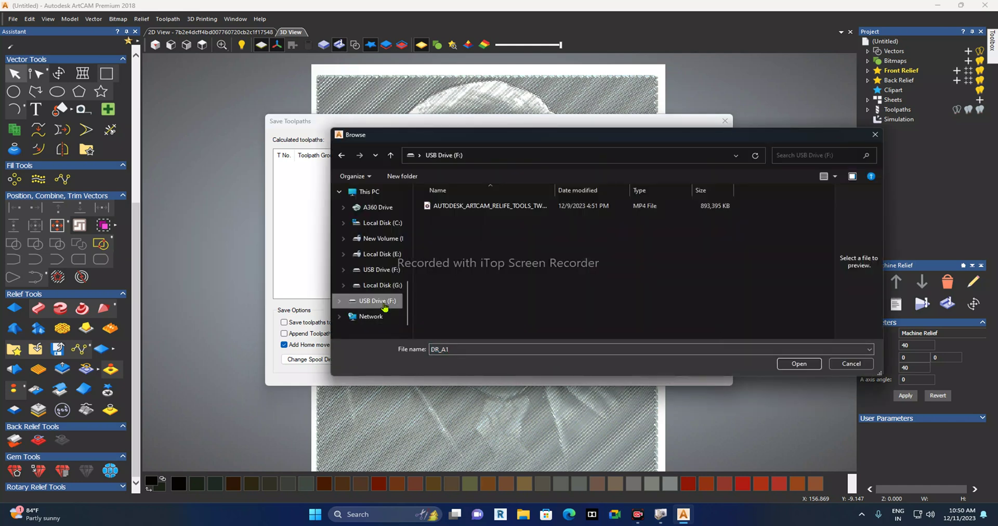
left_click(442, 349)
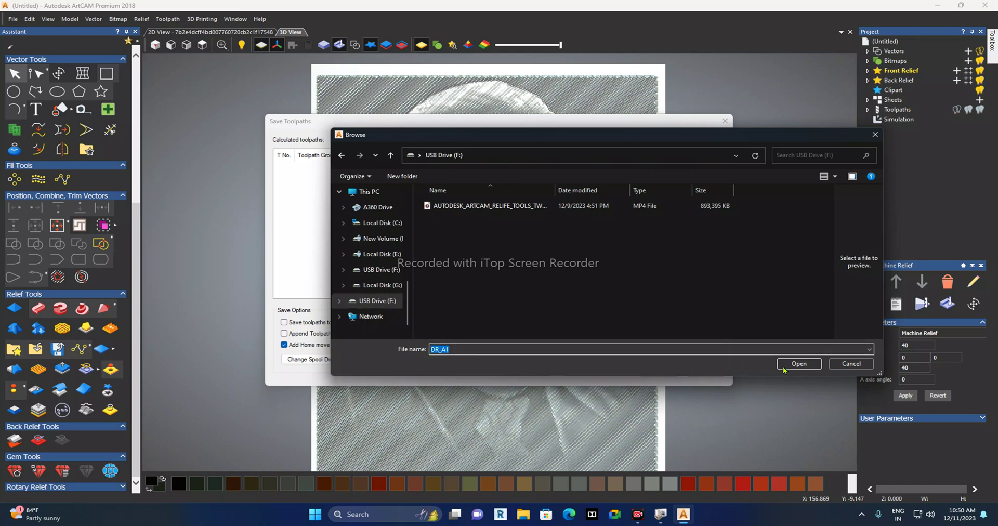
left_click(807, 365)
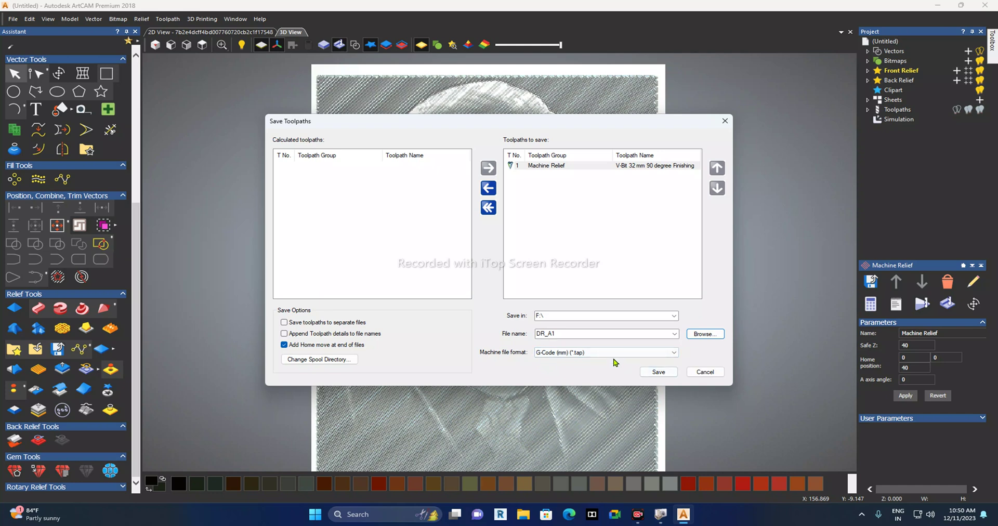
left_click(669, 372)
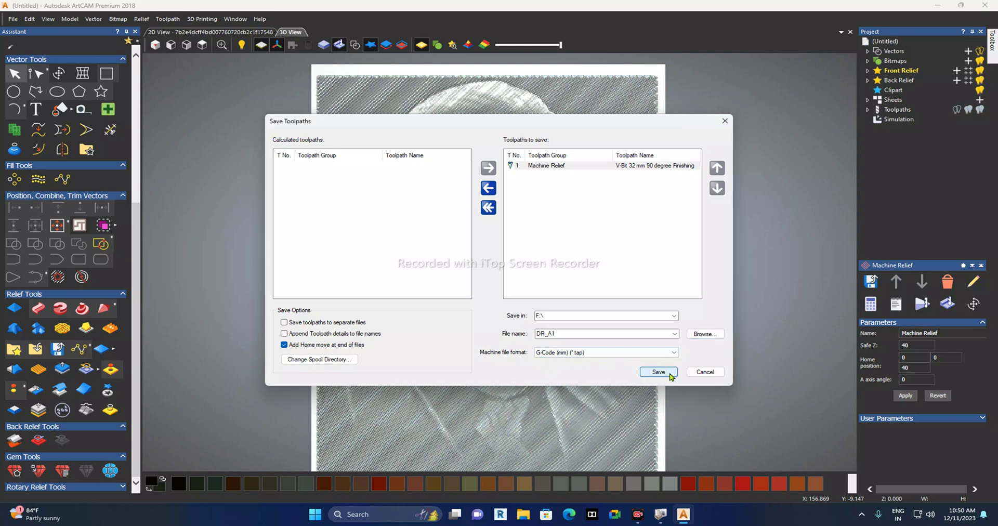